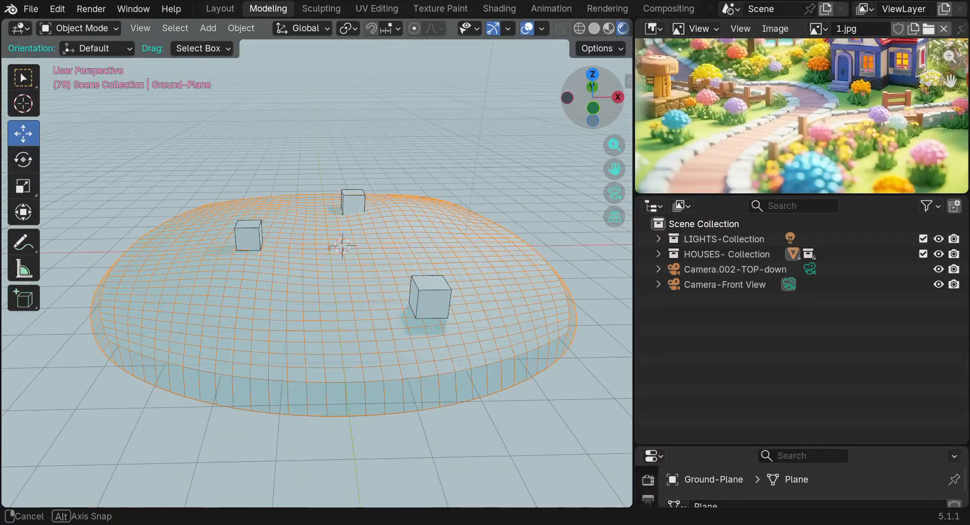
Step: View the Blender 4 Essentials screenshot in Snipping Tool, and return to the house2 scene in Blender
mouse_move(499, 520)
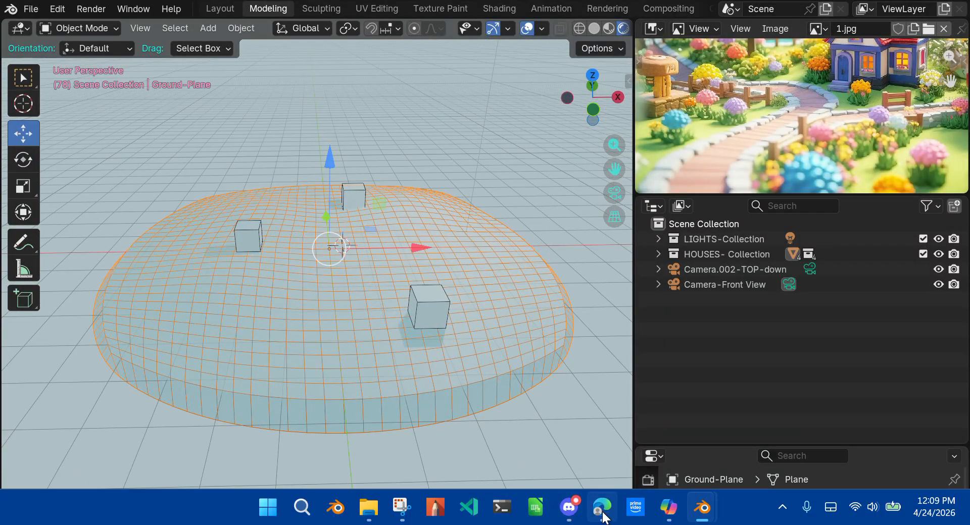
mouse_move(373, 513)
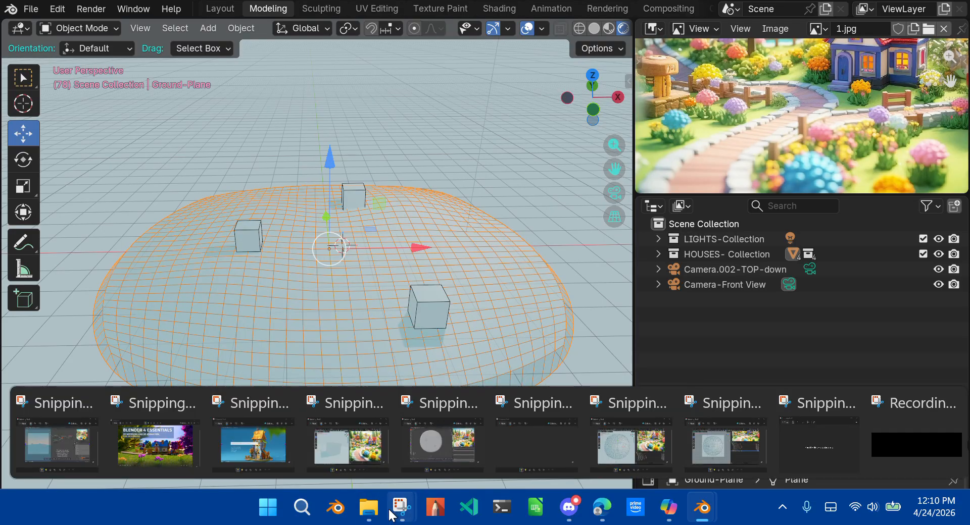
left_click(137, 444)
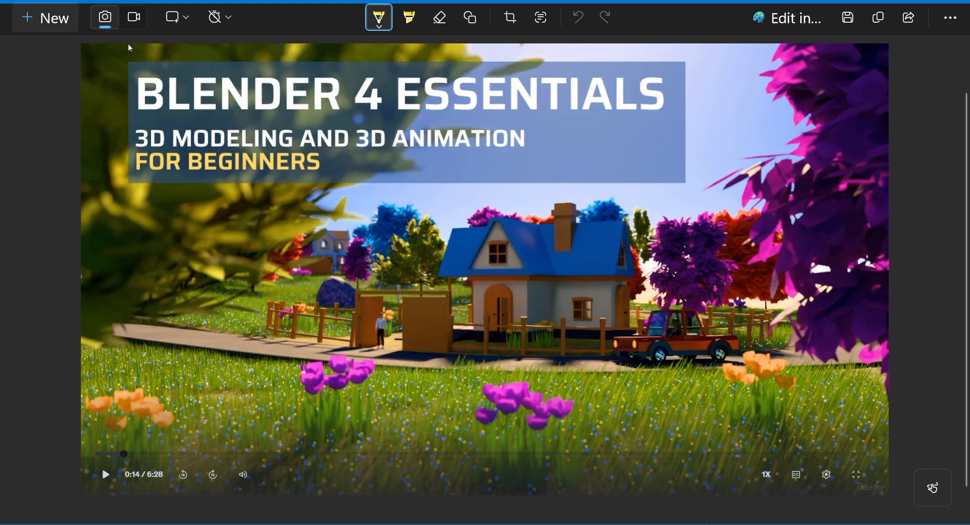
mouse_move(702, 506)
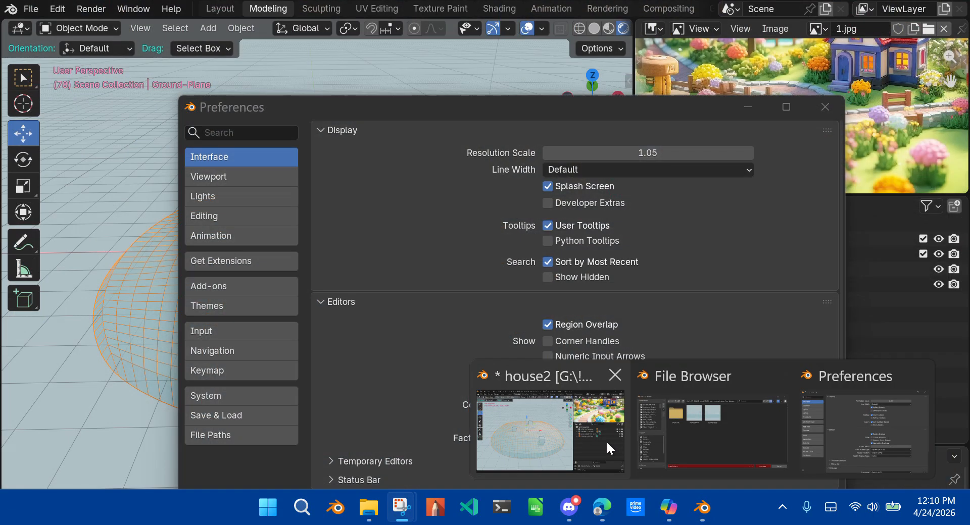
left_click(538, 423)
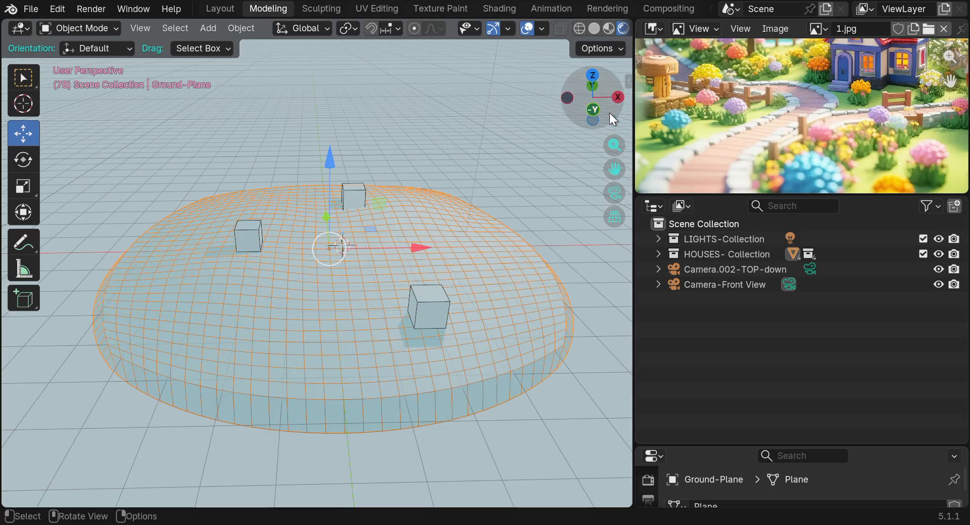
Step: In front orthographic view, select Camera.002-TOP-down and lower it slightly along the Z axis
scroll(432, 284, "down", 4)
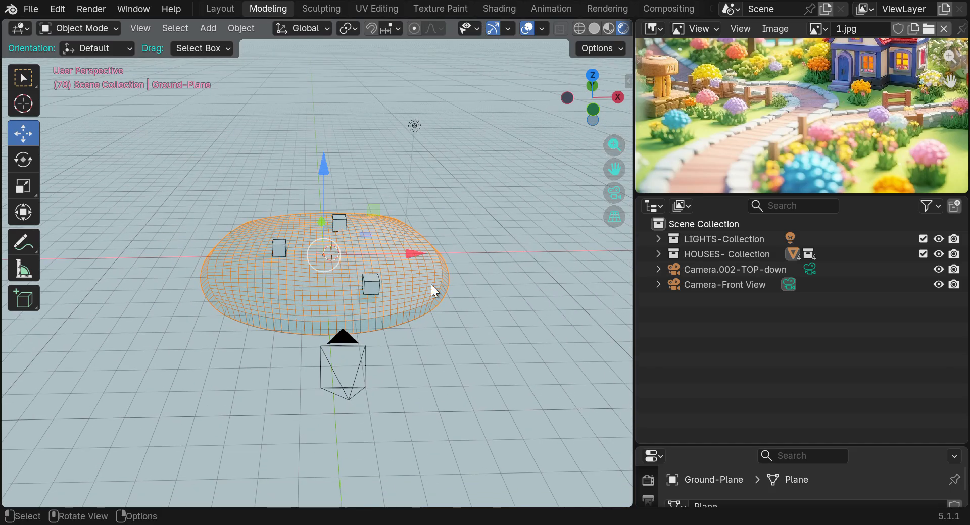
left_click(340, 378)
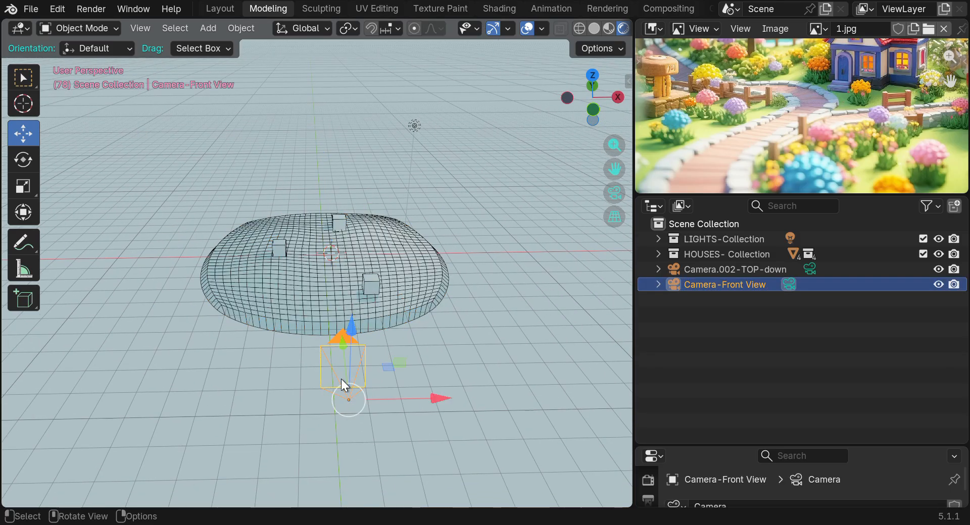
left_click(592, 110)
left_click(338, 165)
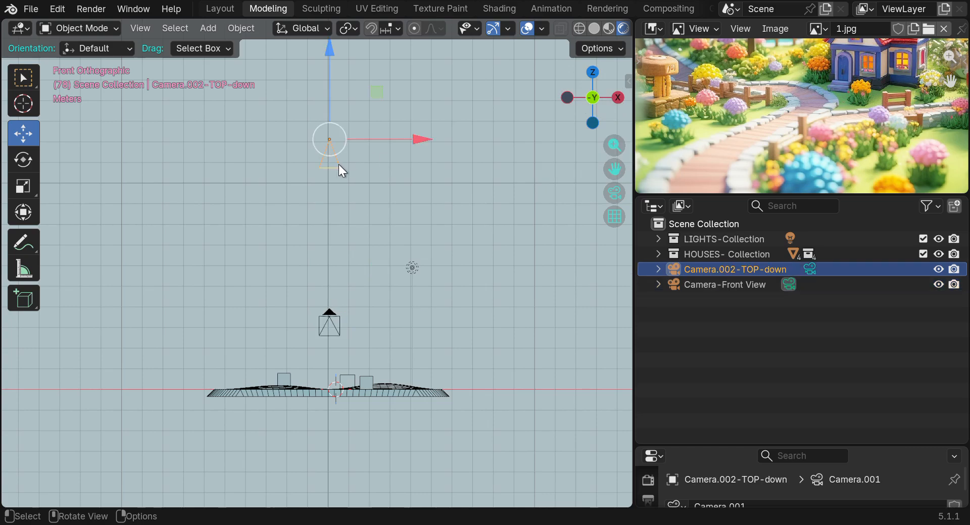
scroll(327, 128, "up", 6)
scroll(326, 128, "down", 6)
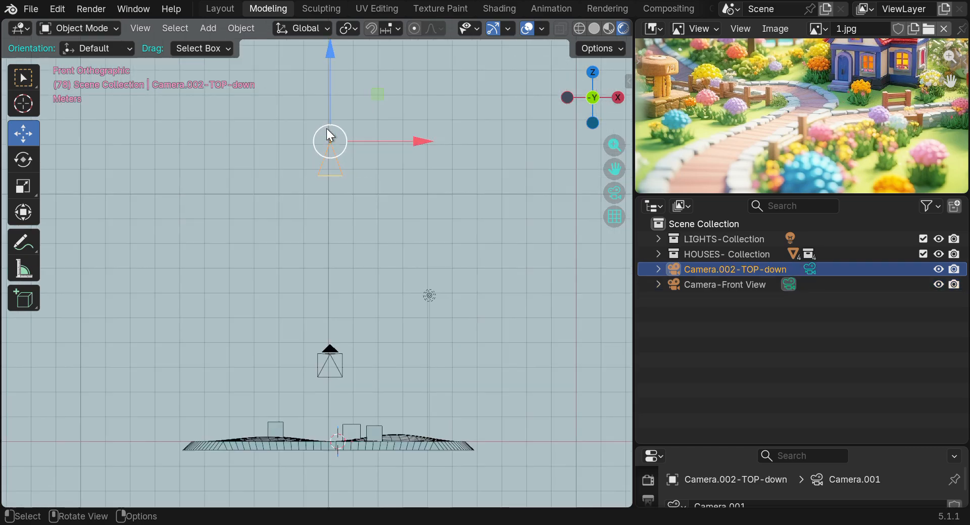
scroll(326, 128, "down", 1)
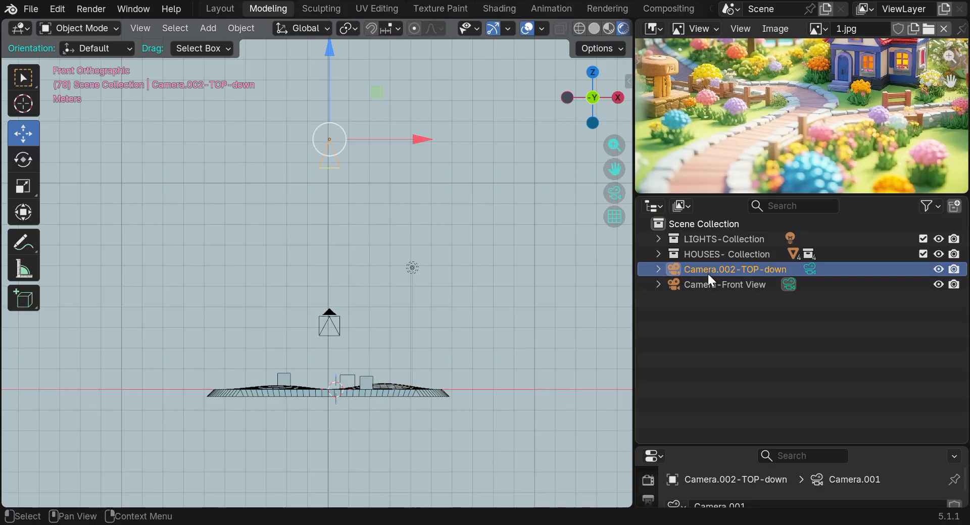
mouse_move(332, 56)
left_mouse_down()
mouse_move(329, 92)
mouse_move(331, 62)
left_mouse_up()
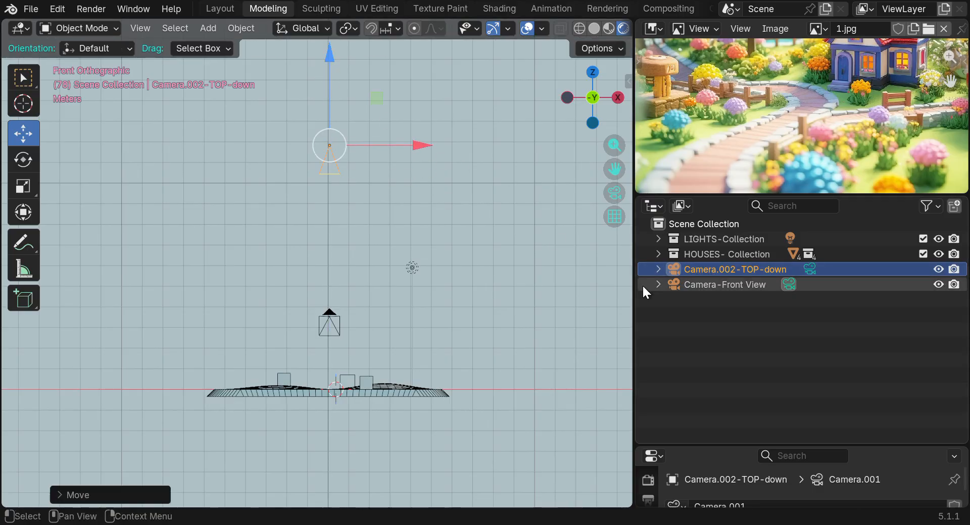
Step: Select Camera-Front View and look at the scene through that camera
left_click(723, 283)
scroll(359, 305, "up", 1)
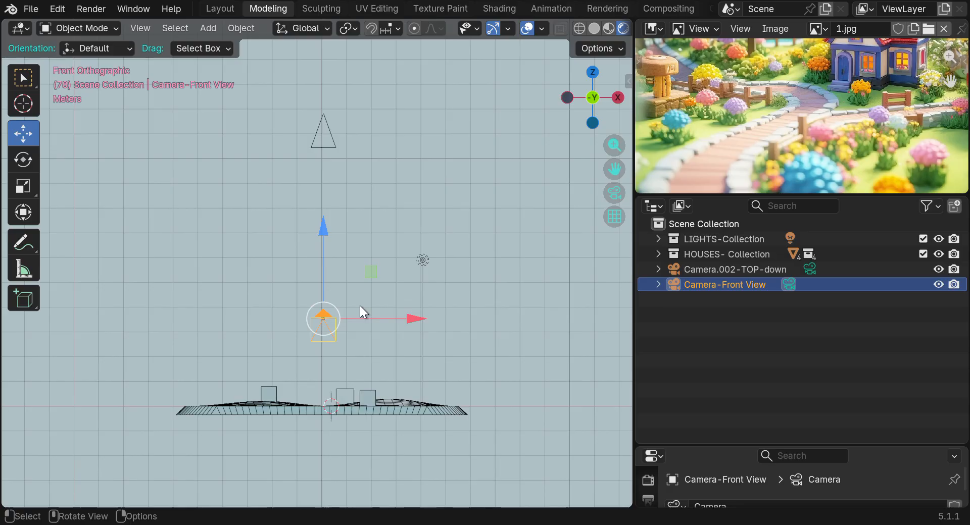
left_click_drag(611, 168, 627, 150)
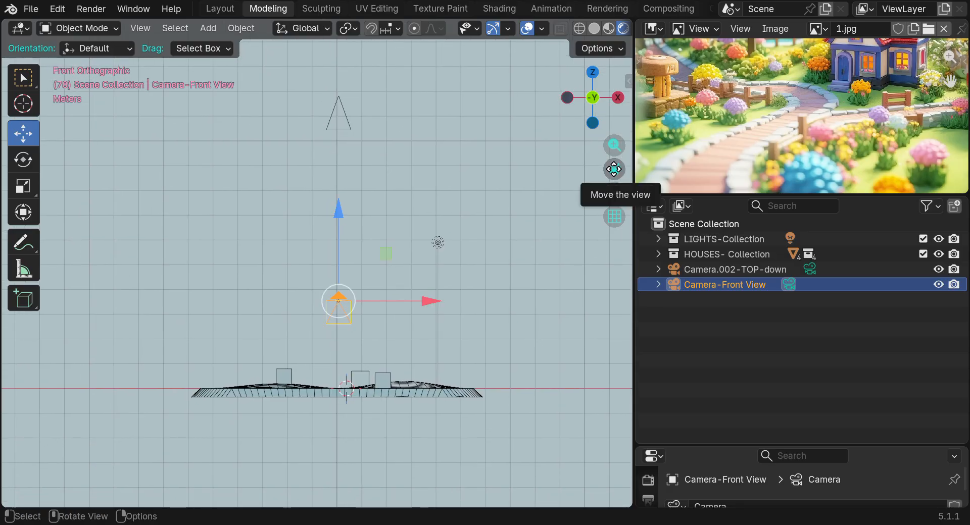
scroll(345, 324, "up", 3)
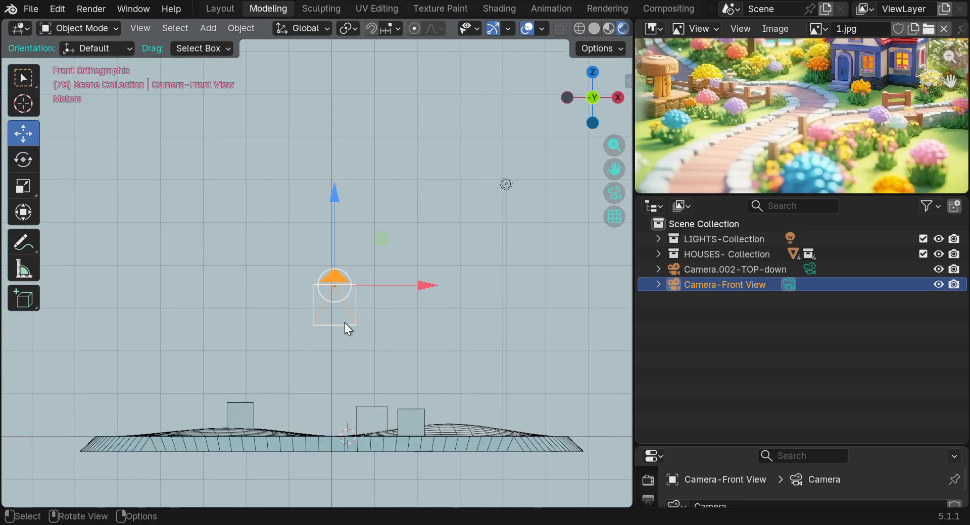
scroll(344, 322, "down", 1)
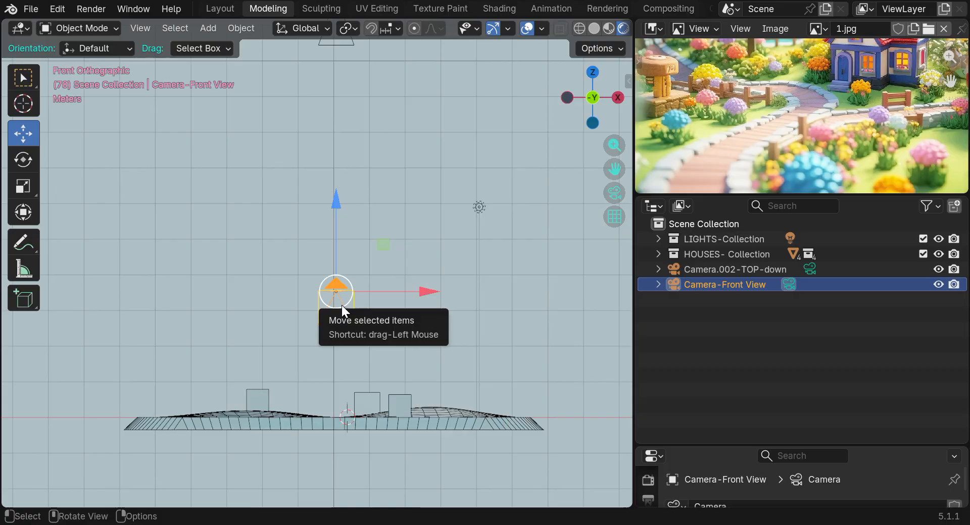
left_click(615, 193)
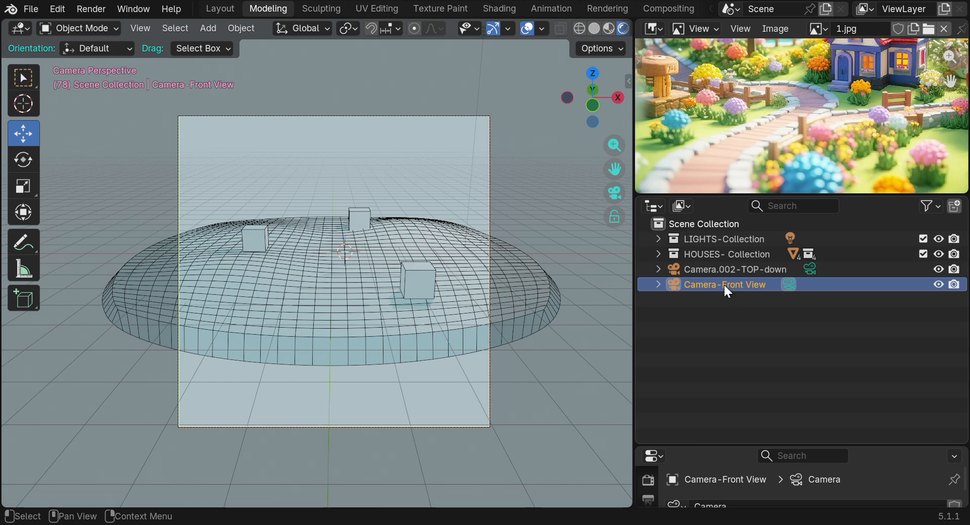
left_click(209, 28)
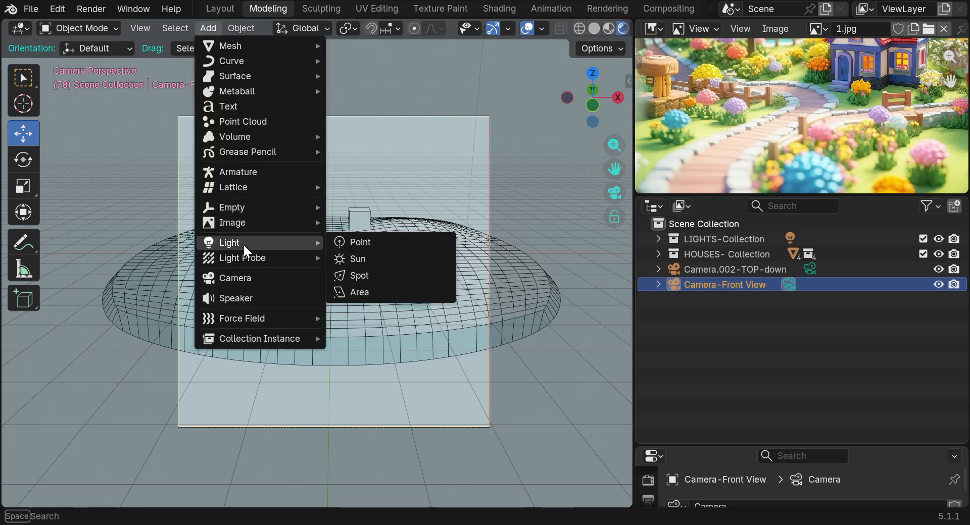
mouse_move(242, 188)
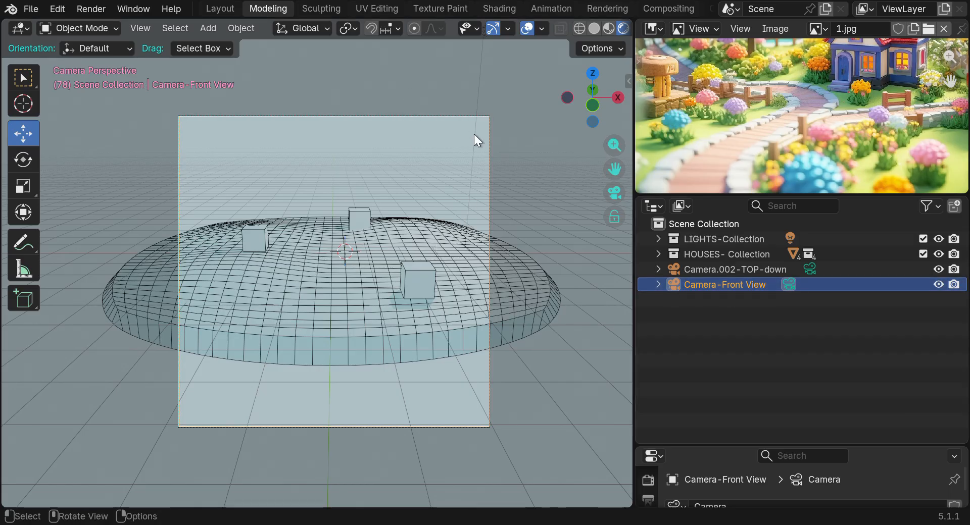
key("g")
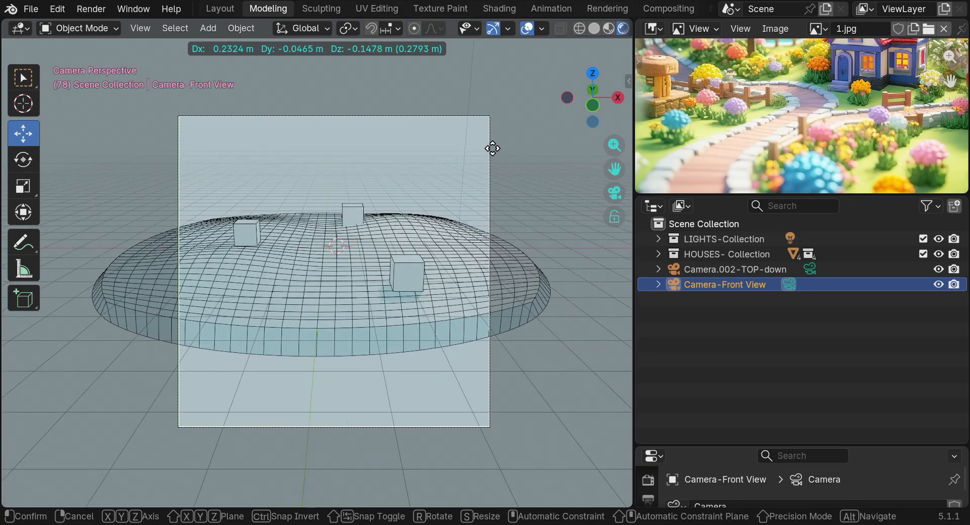
key("s")
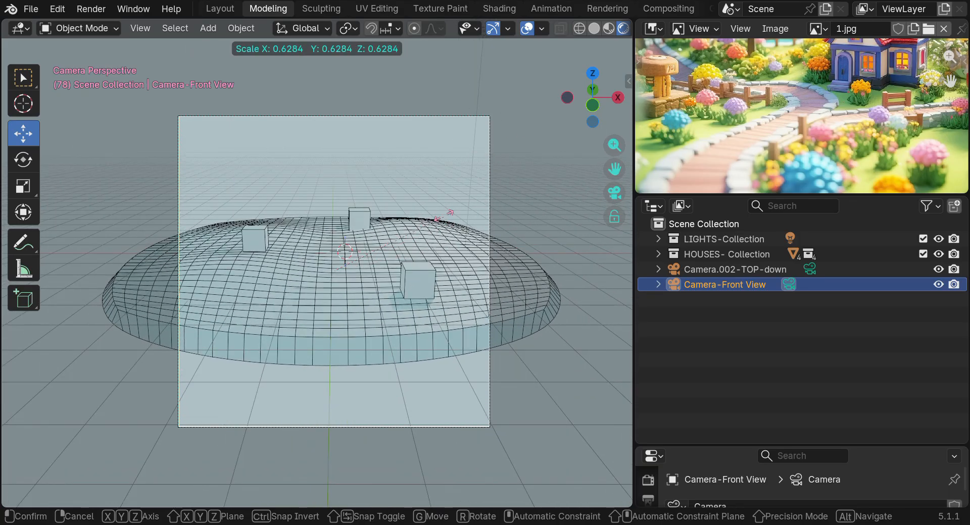
left_click(447, 214)
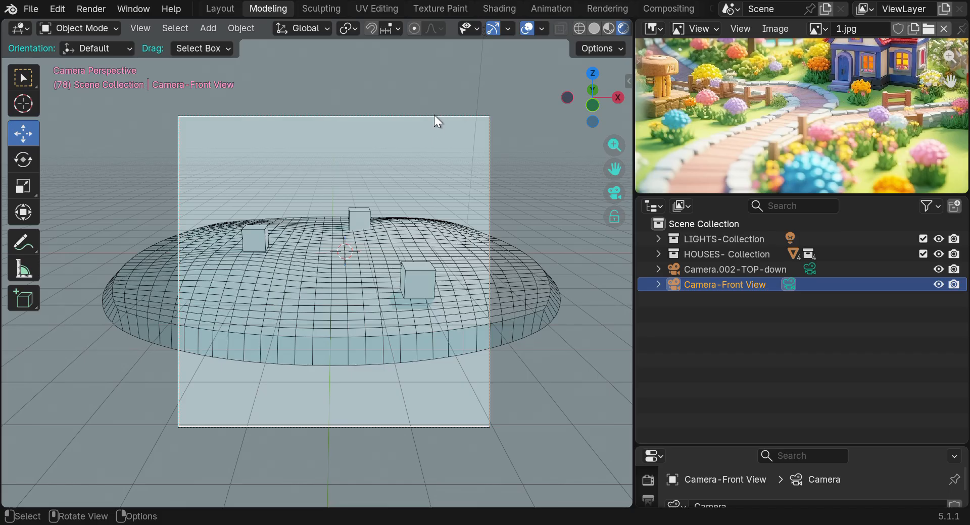
left_click(435, 128)
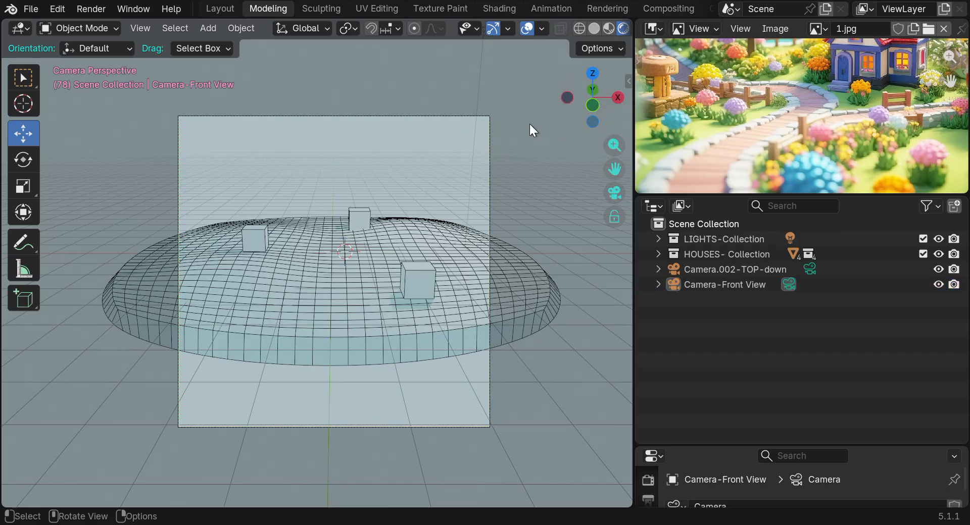
left_click(491, 143)
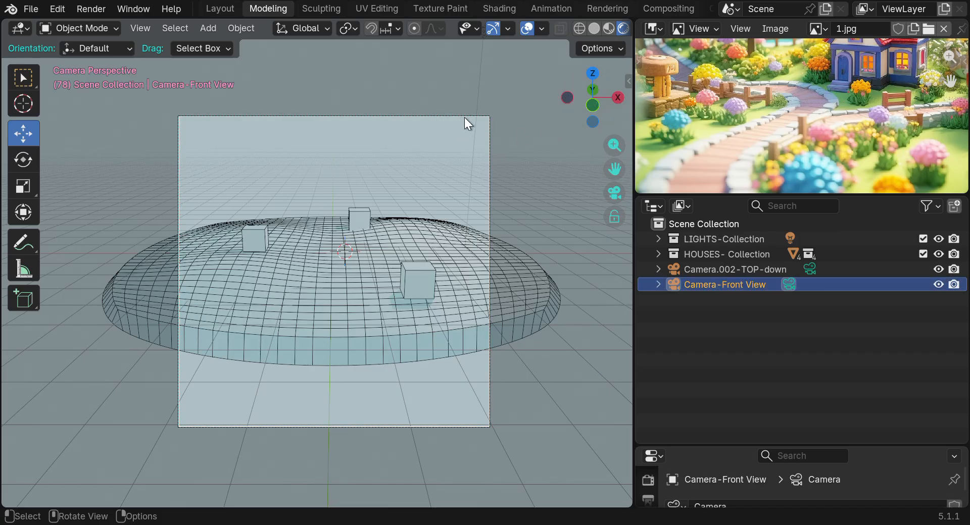
Step: Pull Camera-Front View back along its local Z axis until the whole ground plane fits inside the camera frame with wide margins
scroll(545, 283, "down", 2)
scroll(520, 288, "up", 3)
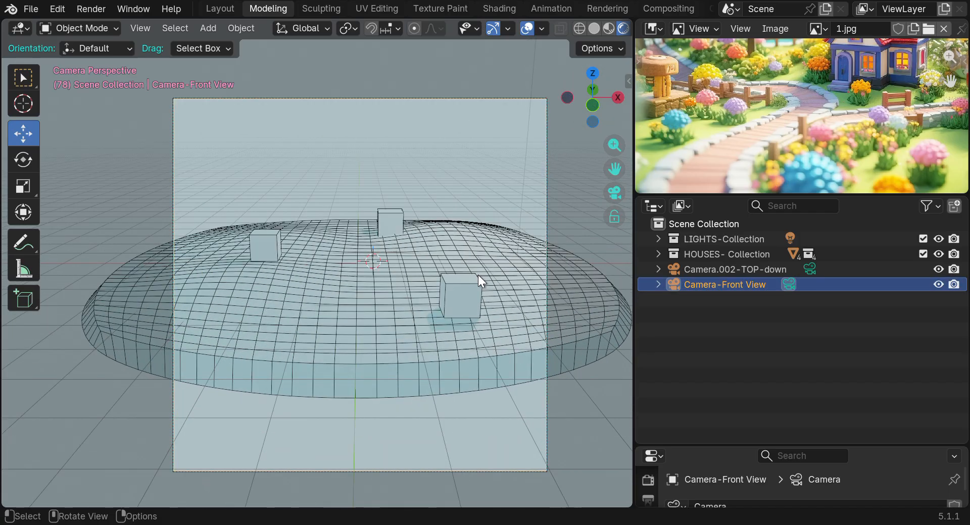
scroll(478, 275, "up", 1)
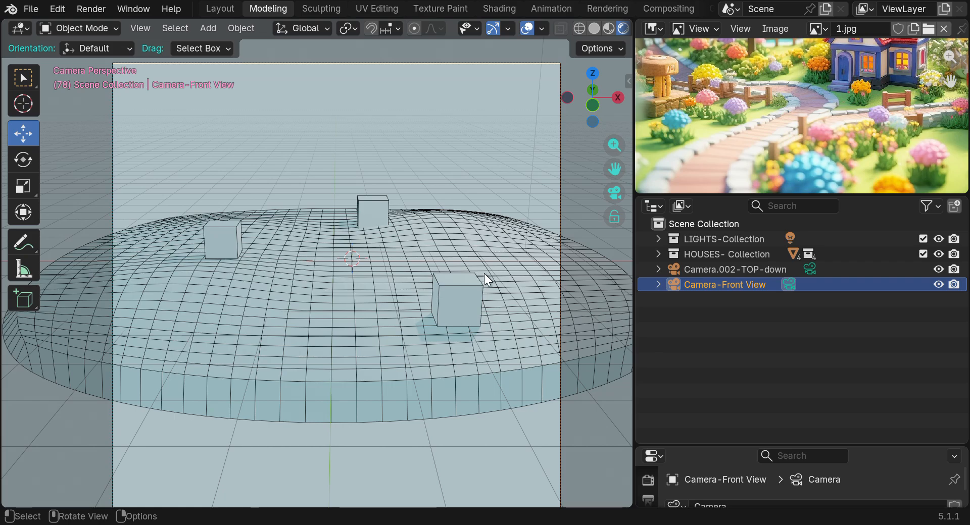
left_click_drag(613, 170, 593, 151)
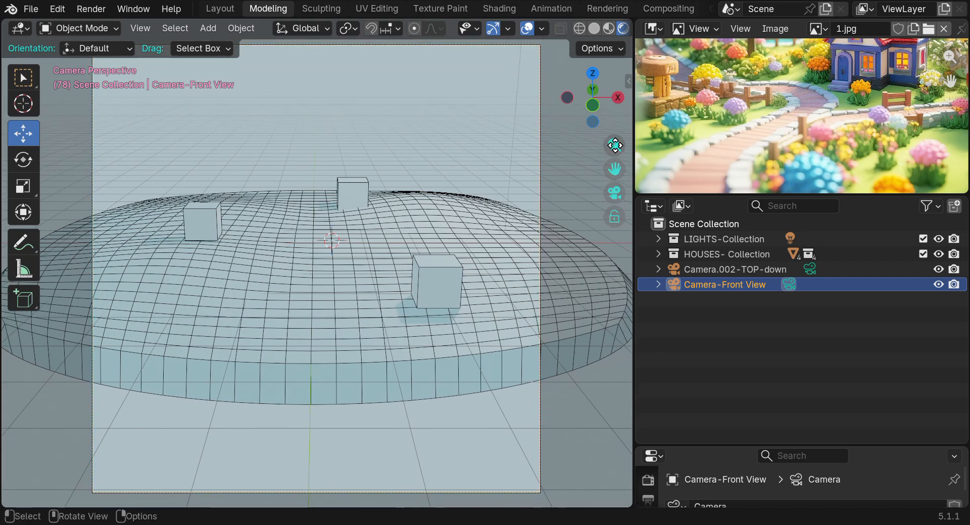
scroll(496, 159, "down", 2)
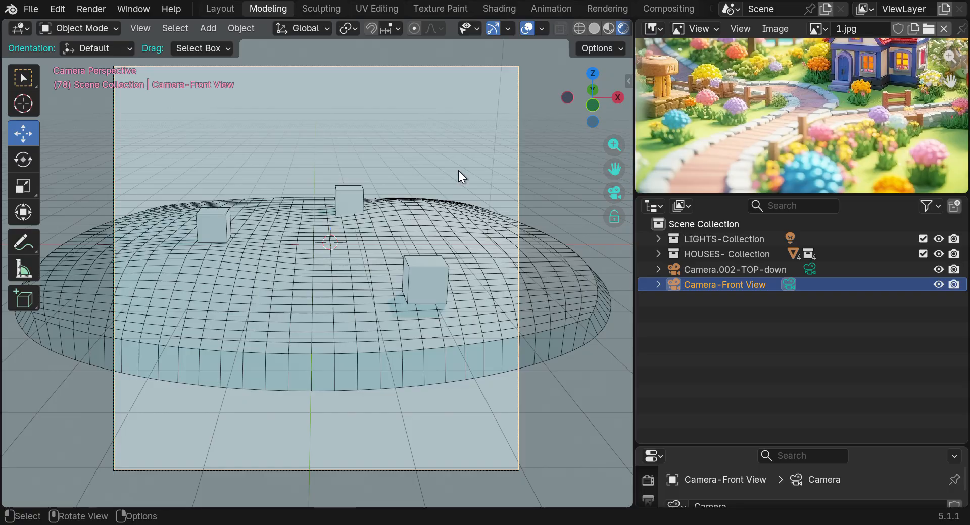
key("g")
key("z")
key("z")
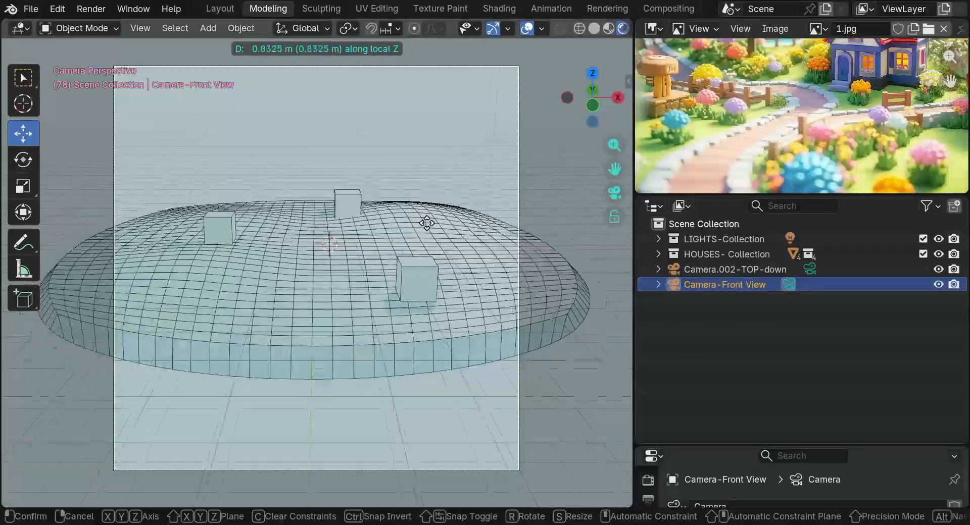
left_click(413, 349)
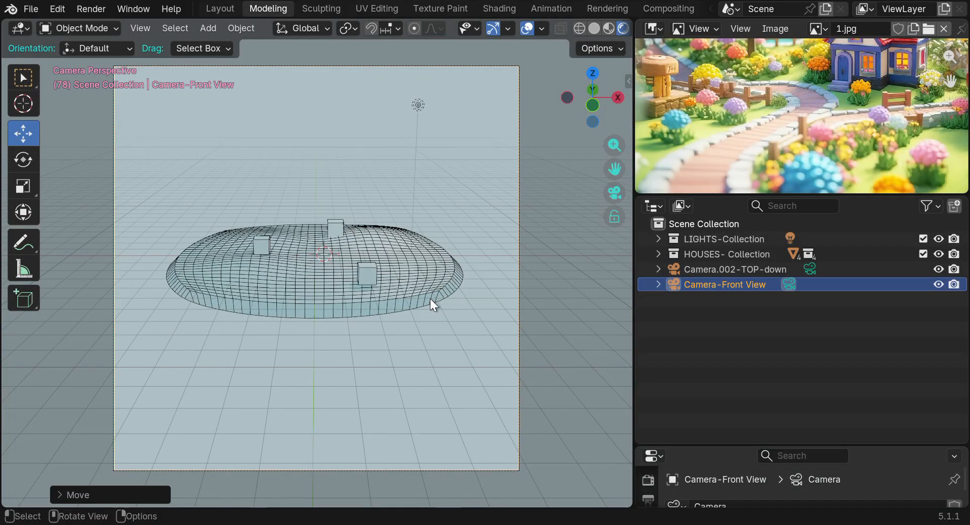
Step: Move Camera-Front View forward along its local Z axis until the ground plane spans nearly the full frame width
key("g")
key("z")
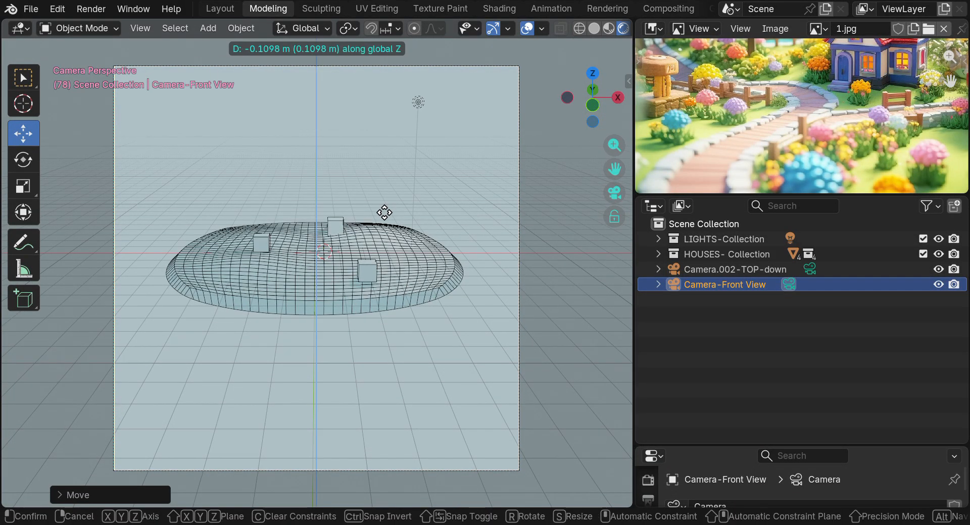
key("z")
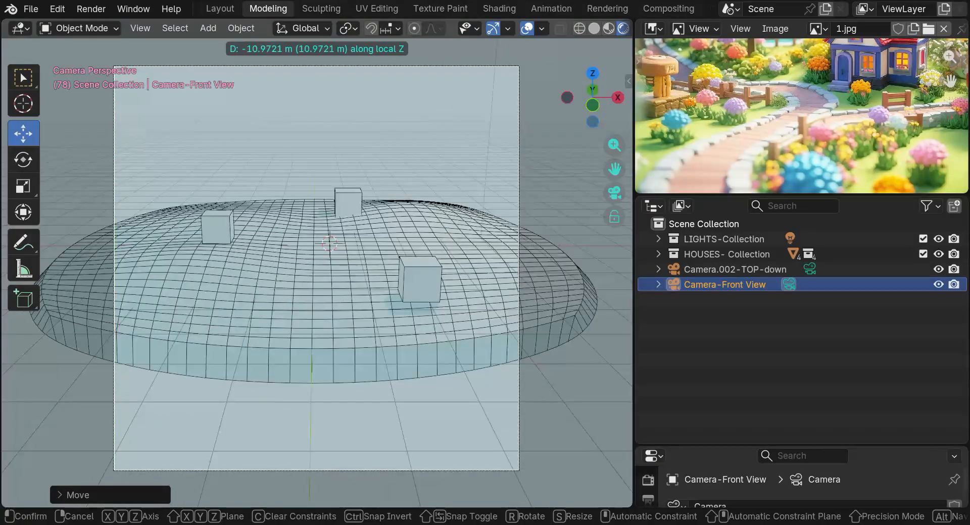
left_click(449, 79)
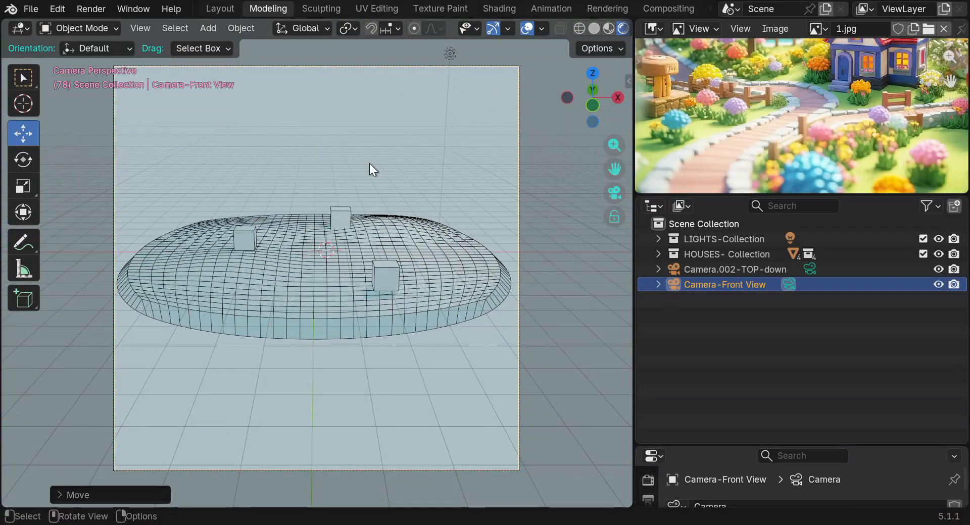
Step: Move Camera-Front View slightly back along its local Z axis to leave a small margin on both sides of the ground plane
key("g")
key("z")
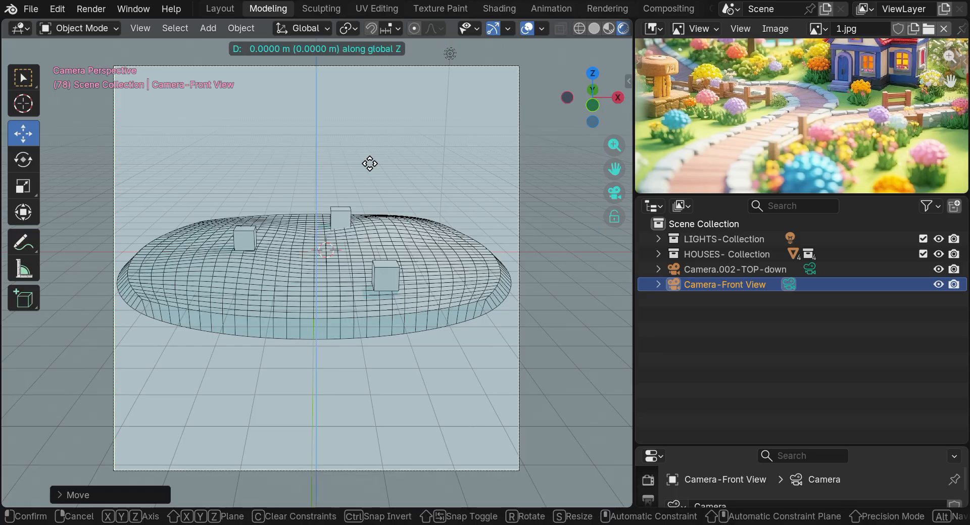
key("z")
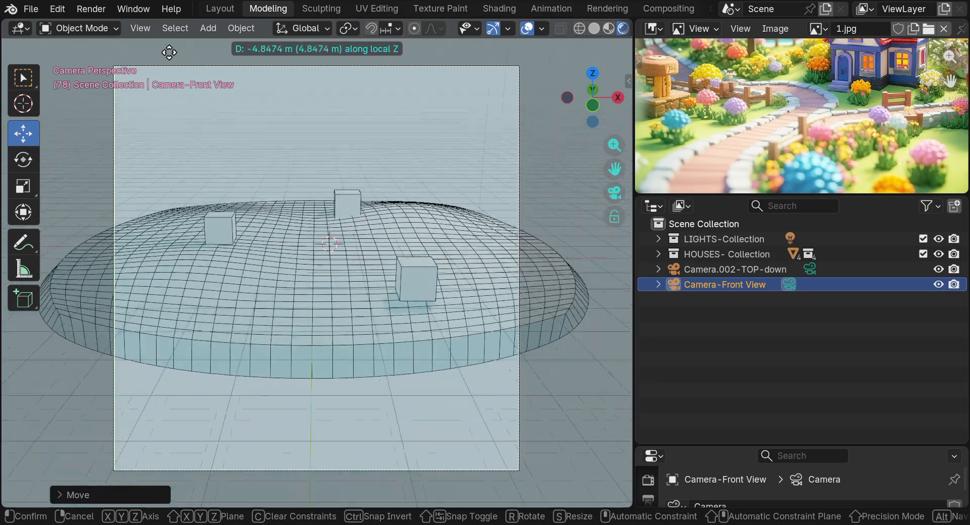
left_click(110, 242)
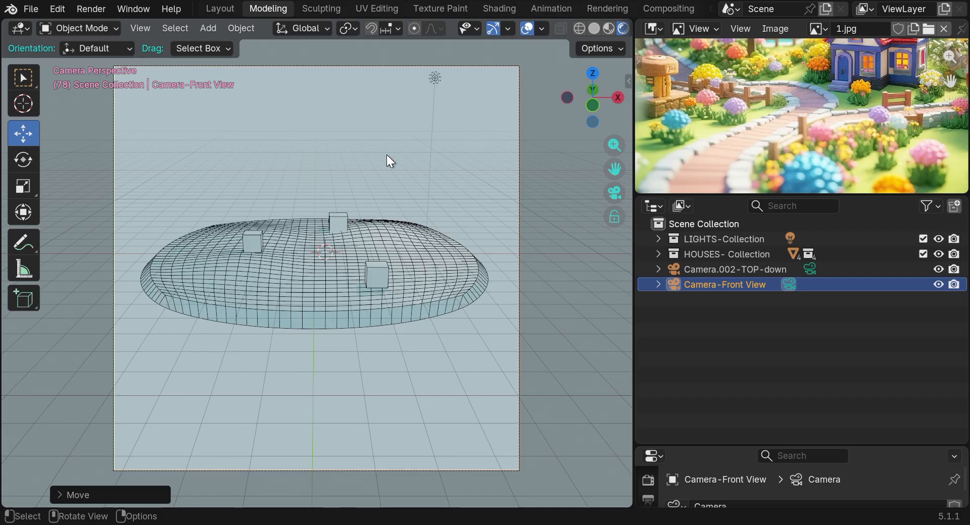
Step: Reposition Camera-Front View until the ground plane is centred across the camera frame and sits slightly lower in it
left_click(522, 177)
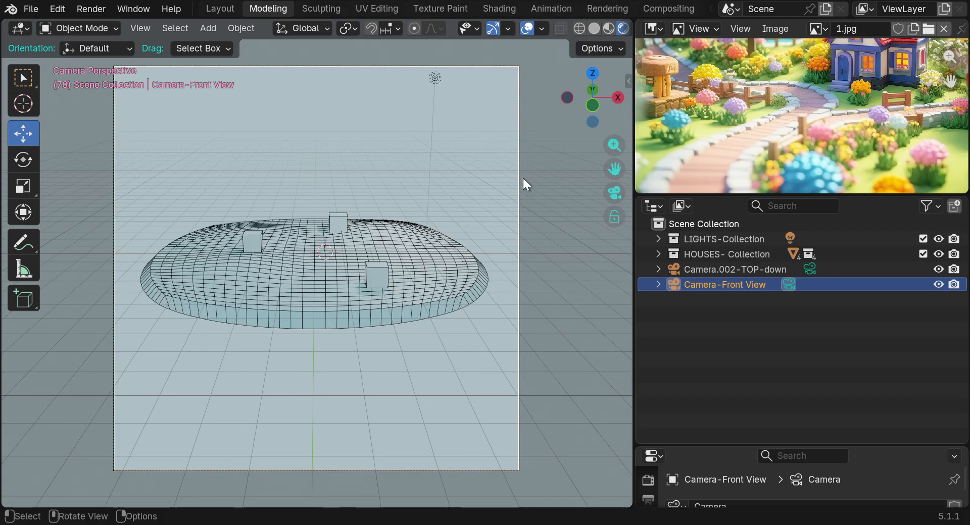
key("g")
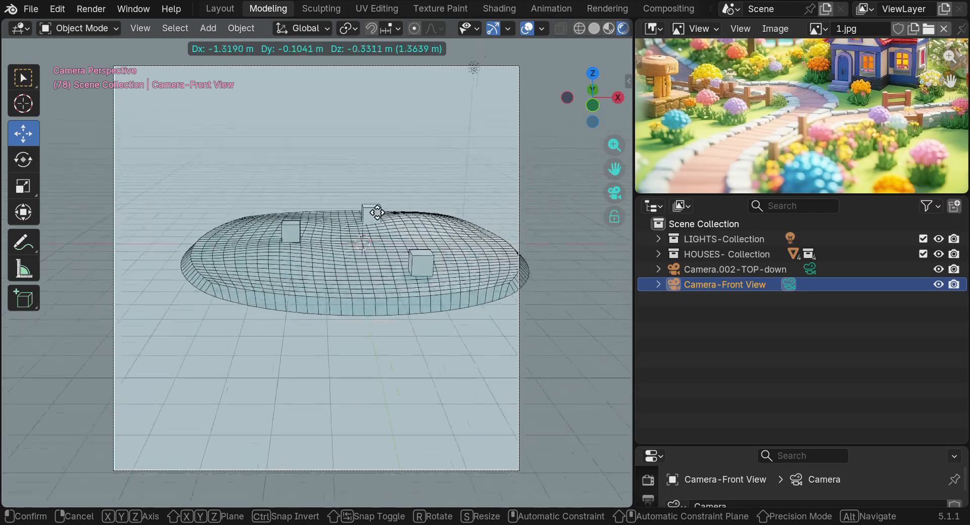
left_click(489, 180)
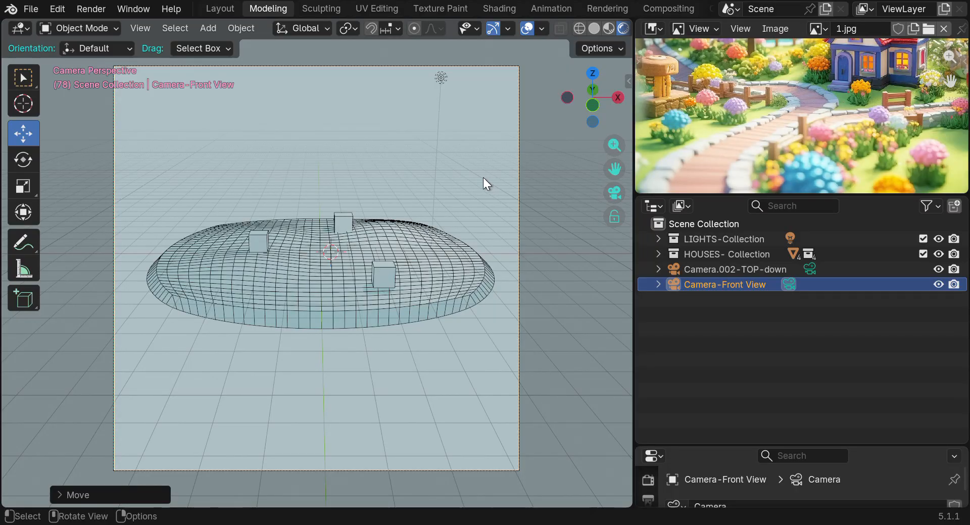
key("g")
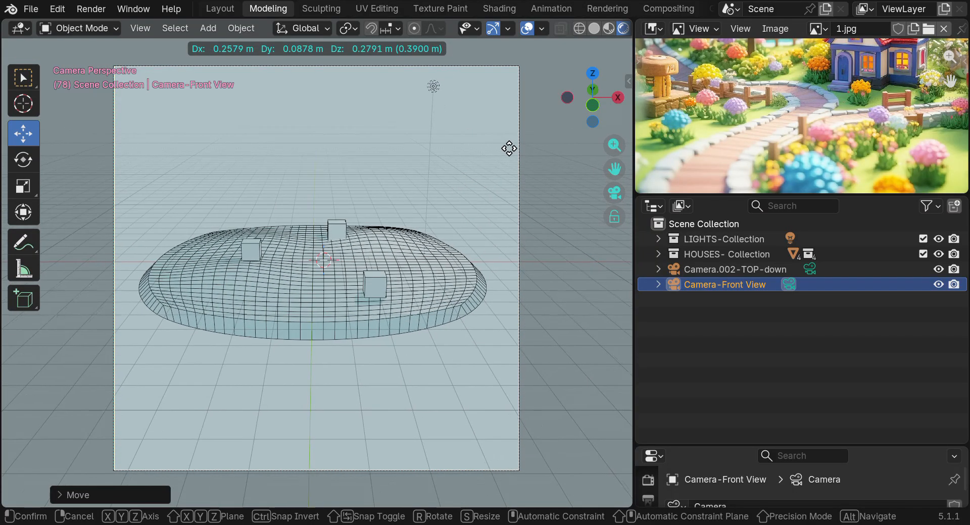
left_click(509, 151)
Step: Leave the camera view to look at the scene from outside, select the ground plane and return to the view through Camera-Front View
left_click(614, 193)
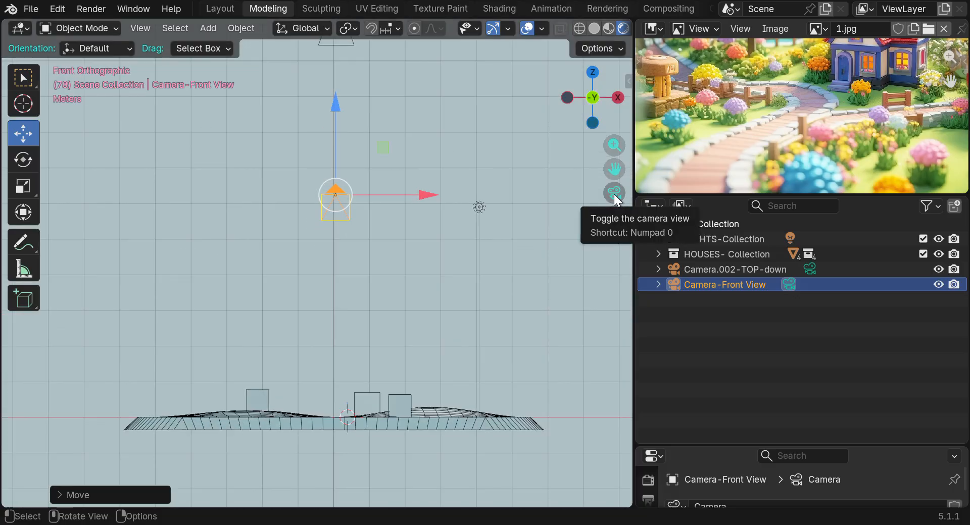
mouse_move(606, 107)
left_mouse_down()
mouse_move(601, 133)
mouse_move(592, 126)
mouse_move(600, 99)
mouse_move(591, 101)
mouse_move(602, 101)
left_mouse_up()
left_click(444, 329)
left_click(615, 193)
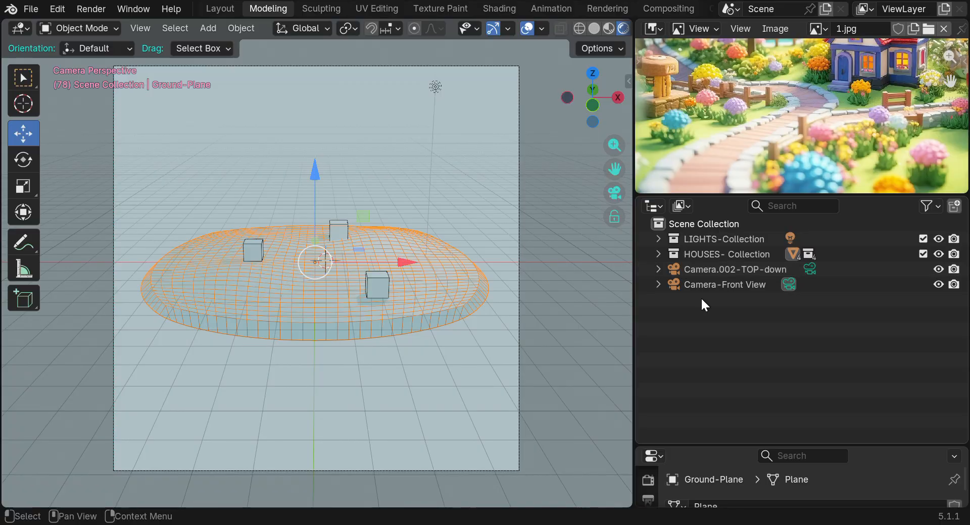
Step: Select Camera-Front View, hide it in the viewport and make it visible again
left_click(698, 283)
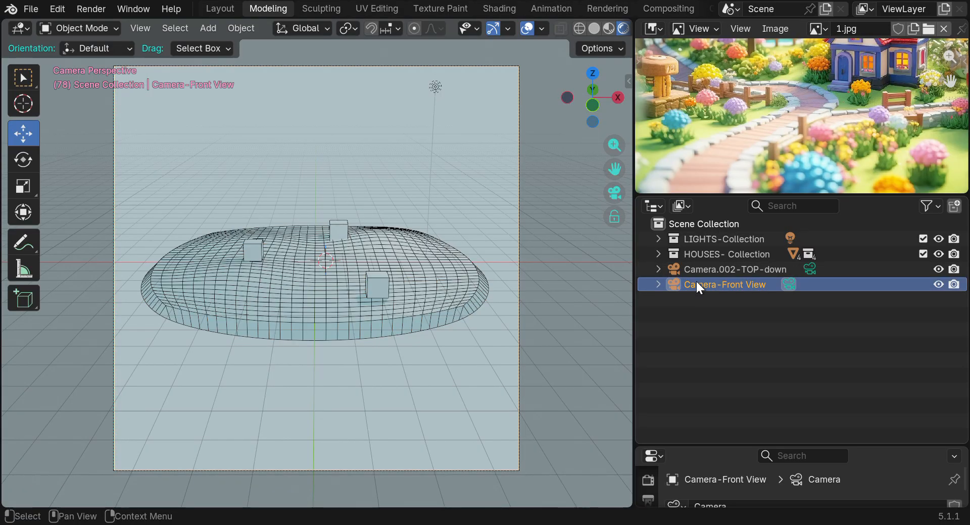
left_click(938, 285)
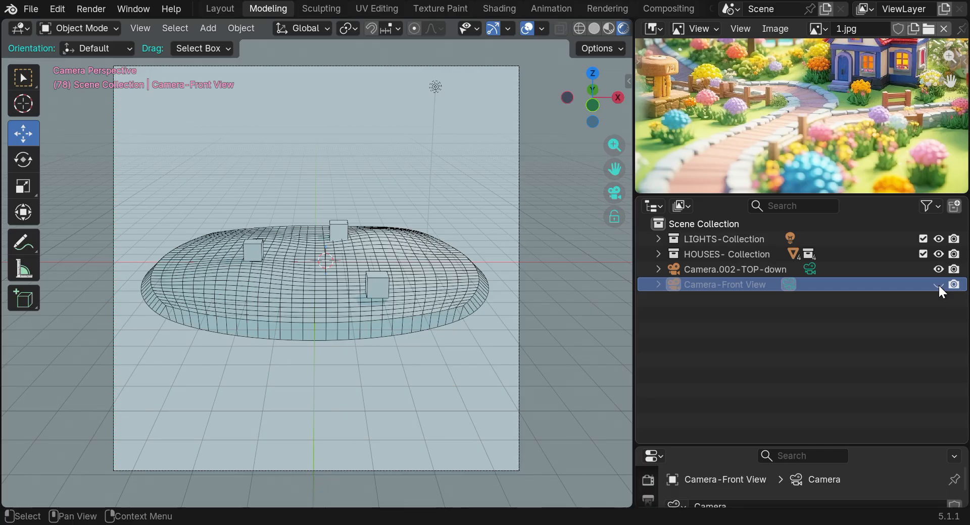
left_click(935, 286)
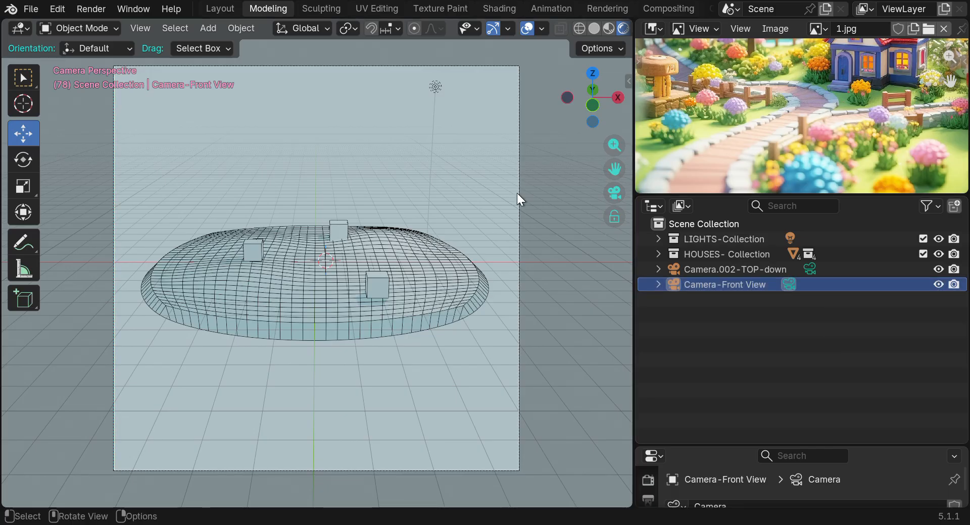
Step: Select Camera.002-TOP-down above the ground plane and set it as the scene's active camera
left_click(592, 107)
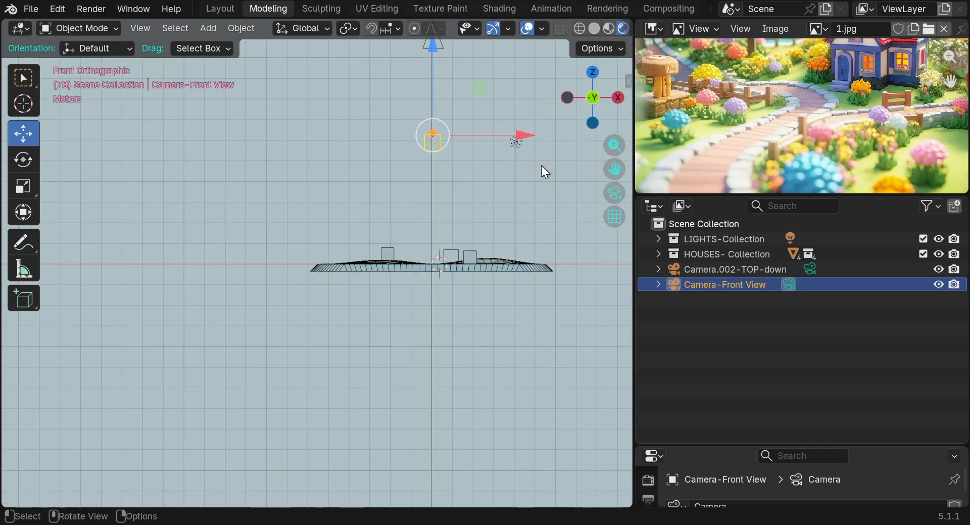
left_click_drag(614, 169, 534, 213)
mouse_move(605, 113)
left_mouse_down()
mouse_move(596, 137)
mouse_move(608, 113)
left_mouse_up()
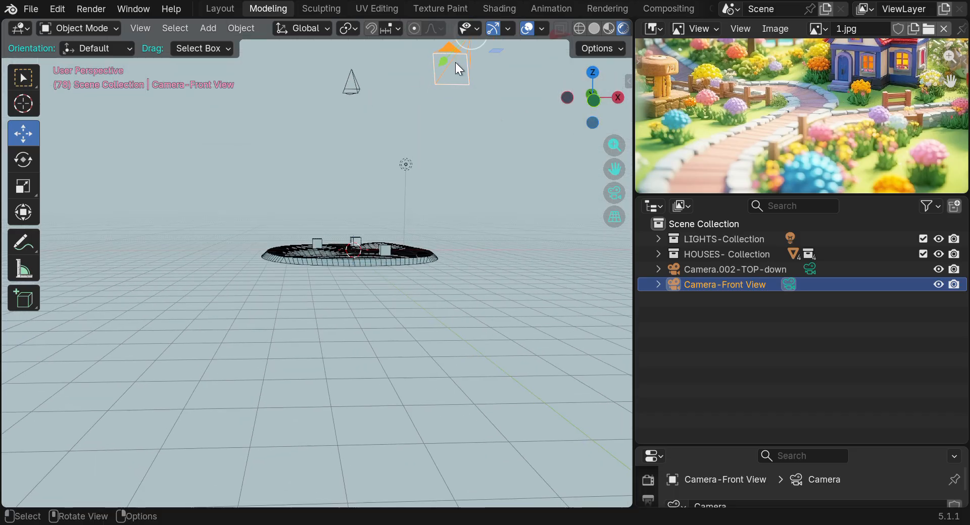
left_click_drag(615, 169, 626, 255)
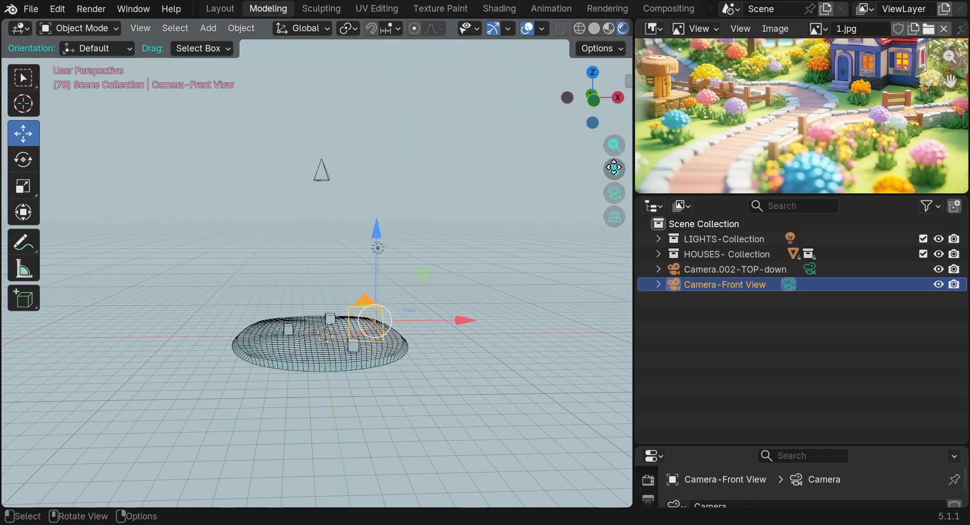
left_click(321, 179)
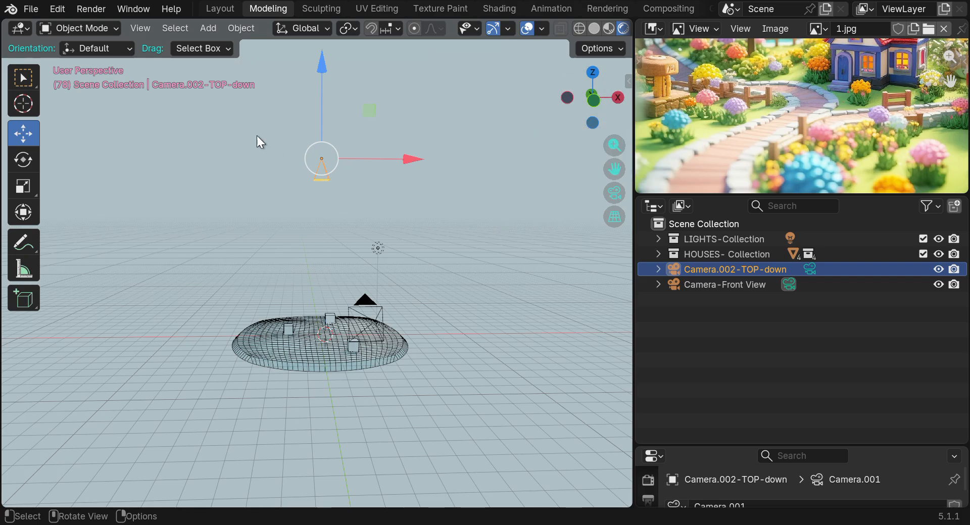
left_click(141, 28)
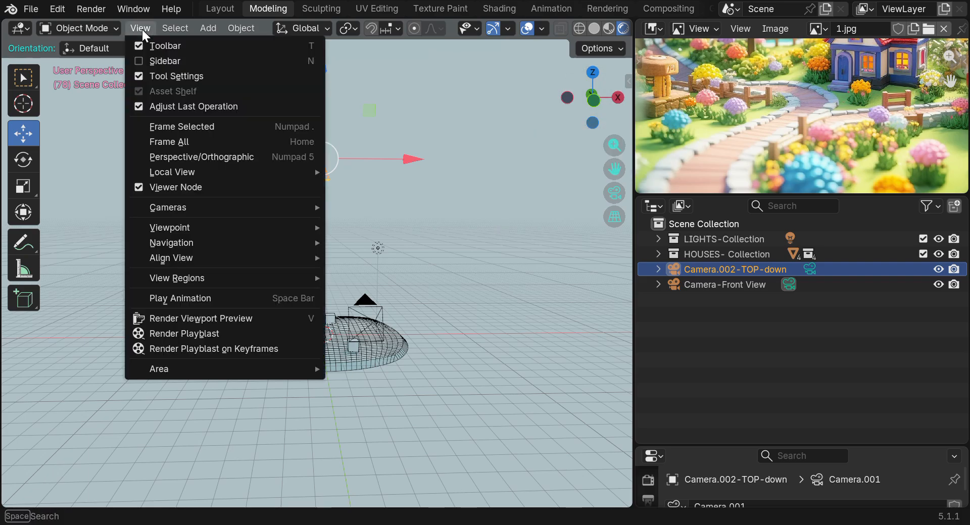
mouse_move(186, 208)
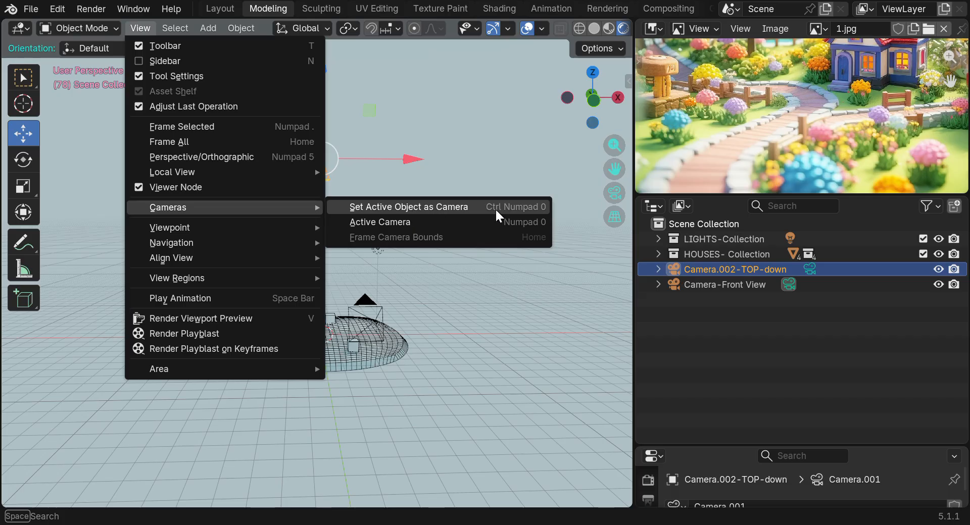
left_click(407, 206)
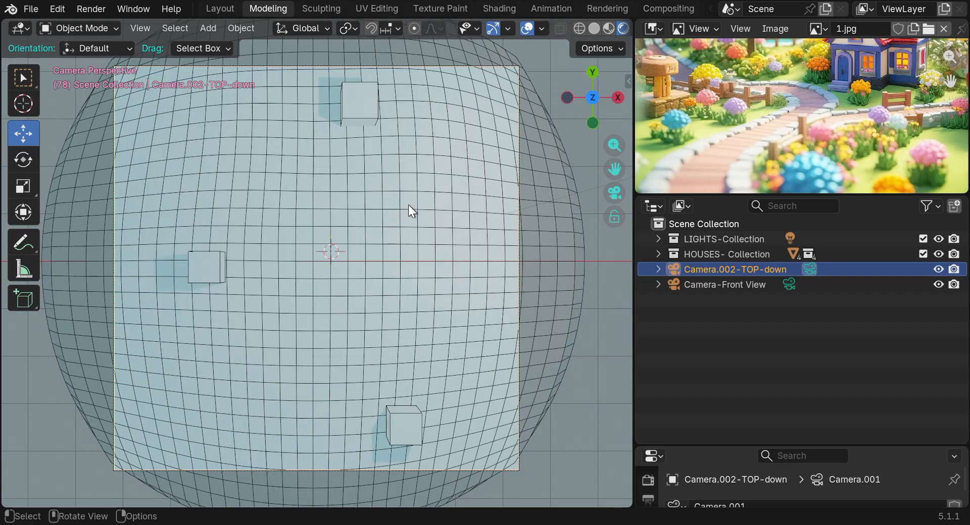
Step: Compare the view through Camera.002-TOP-down with the free viewport, examining the ground plane and houses from an oblique angle
scroll(429, 205, "down", 1)
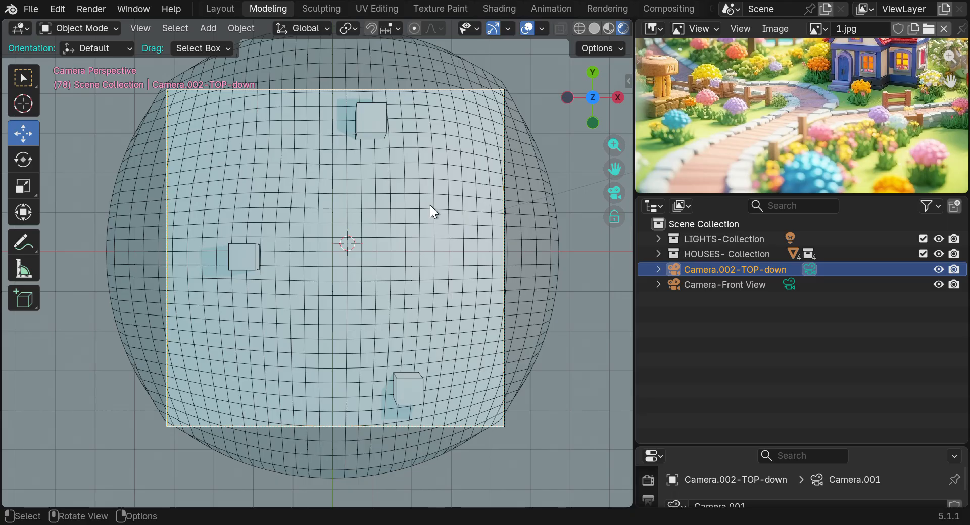
scroll(429, 204, "down", 1)
left_click(614, 193)
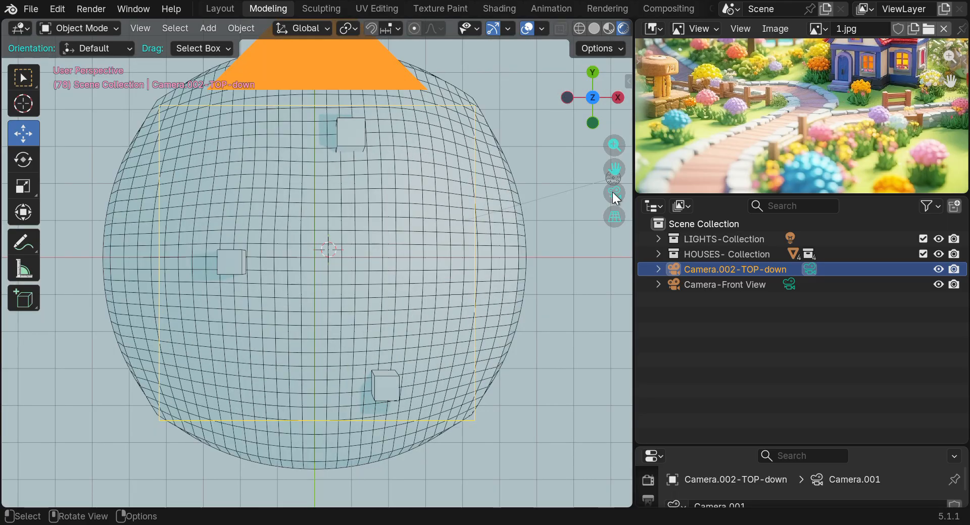
left_click(614, 193)
left_click(615, 192)
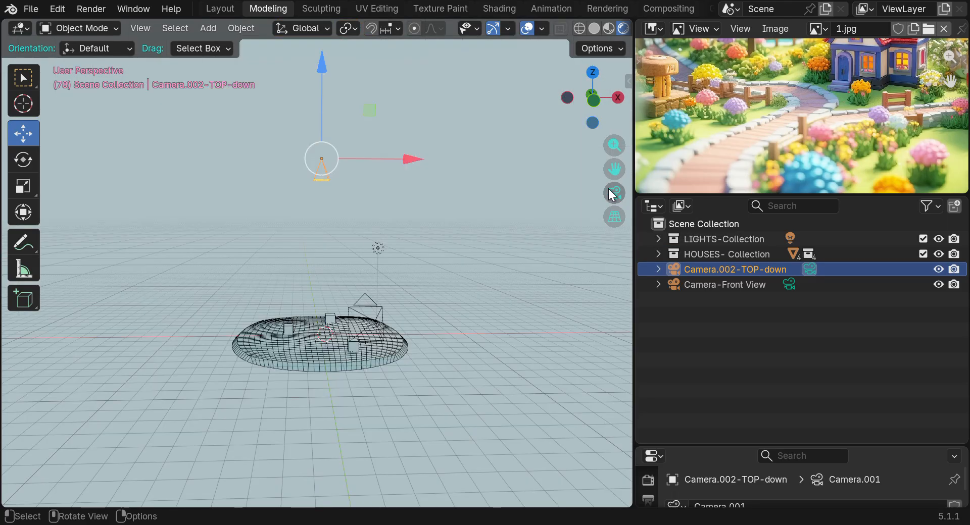
left_click(615, 193)
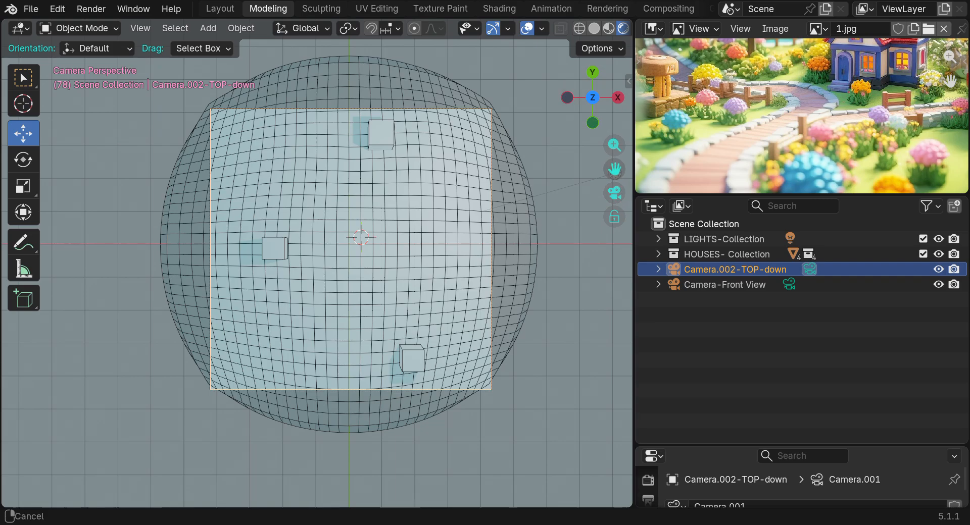
left_click(615, 193)
left_click_drag(594, 100, 551, 131)
scroll(376, 359, "up", 1)
scroll(376, 359, "up", 5)
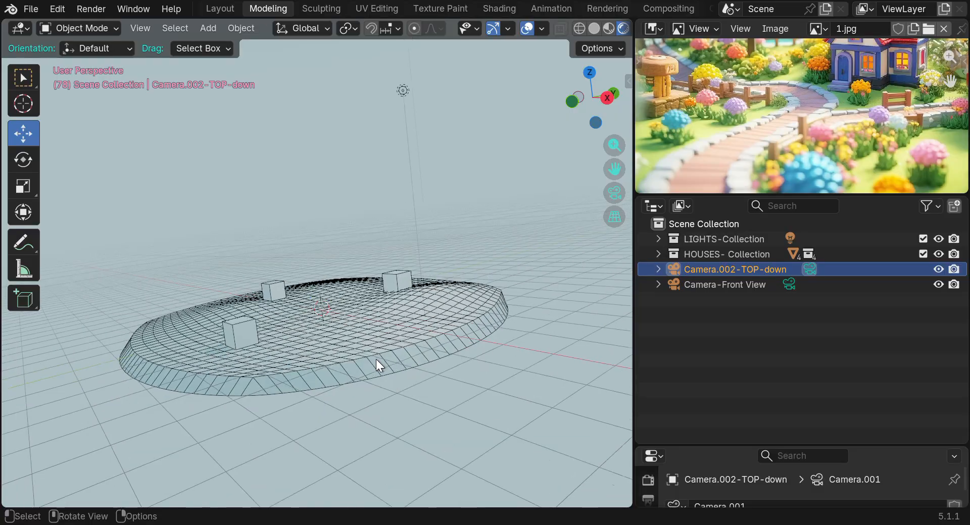
left_click(613, 195)
left_click(614, 195)
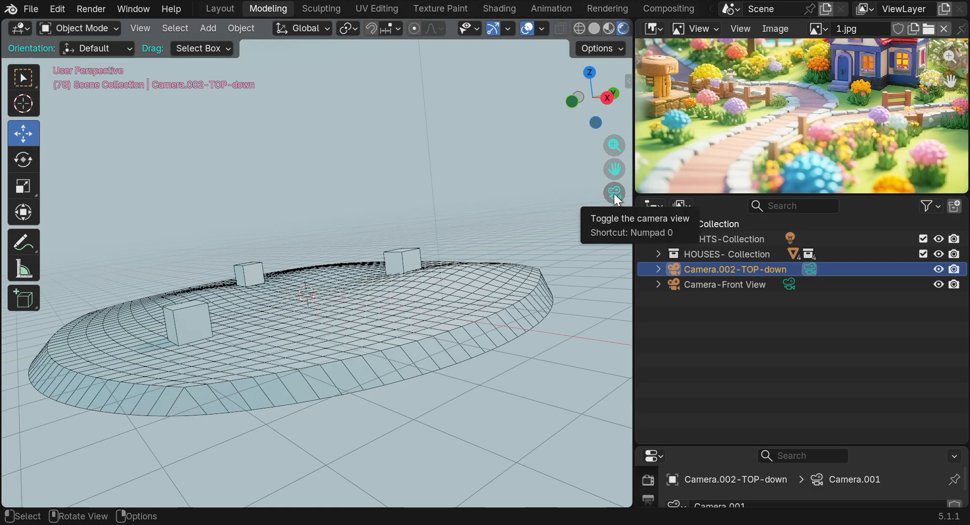
left_click(614, 193)
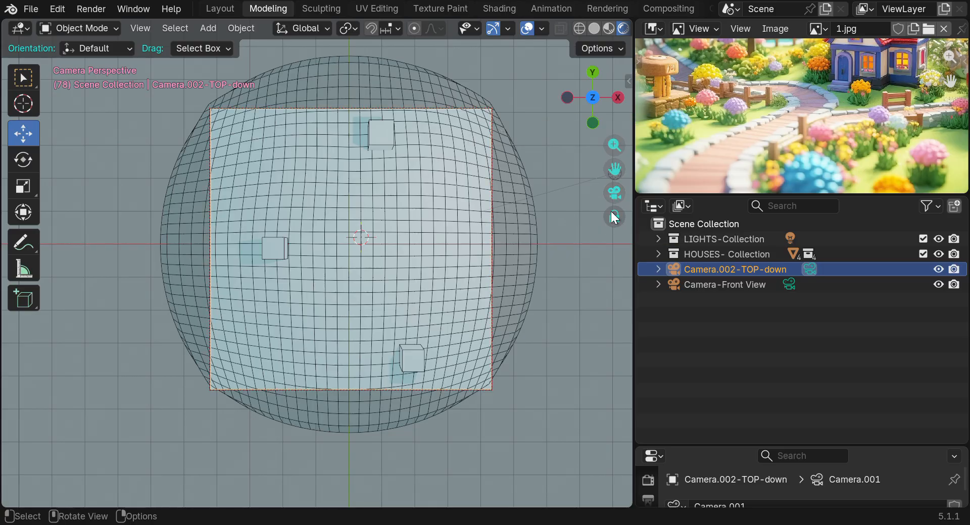
Step: Lock the camera to the view and reframe Camera.002-TOP-down by tilting, zooming and panning over the ground plane
mouse_move(592, 111)
left_mouse_down()
mouse_move(556, 127)
mouse_move(592, 112)
left_mouse_up()
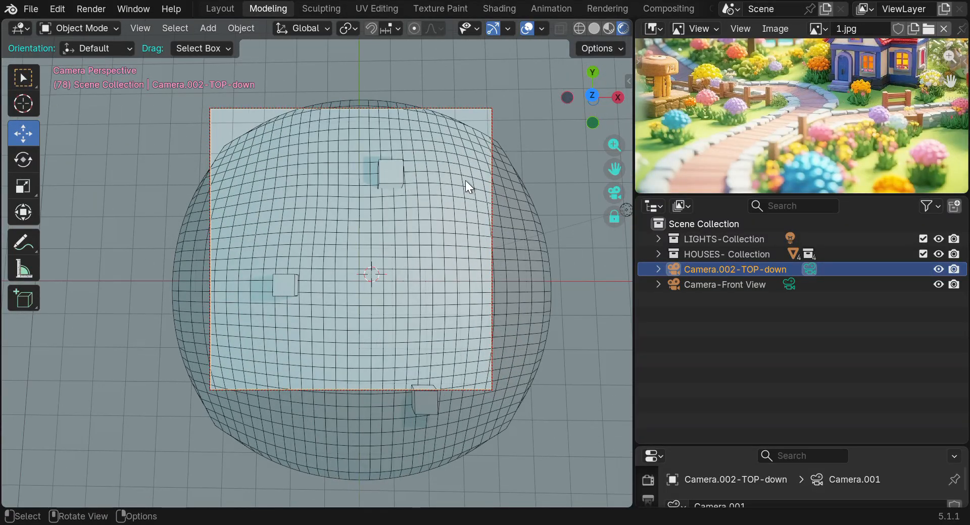
scroll(465, 181, "up", 4)
scroll(464, 181, "down", 5)
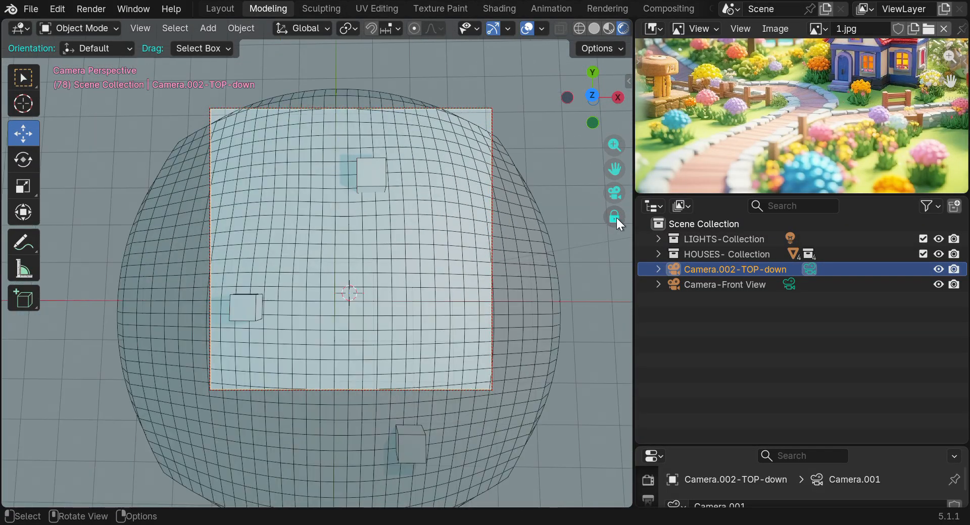
left_click(615, 216)
mouse_move(614, 169)
left_mouse_down()
mouse_move(616, 92)
mouse_move(614, 169)
left_mouse_up()
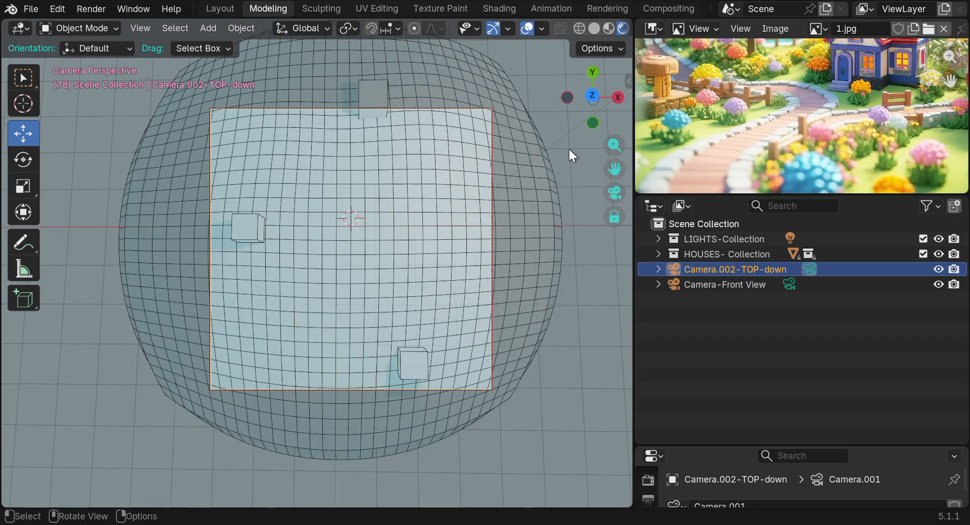
Step: Frame Camera.002-TOP-down in the free viewport, examine its position above the ground plane, and return to the camera view
left_click(615, 194)
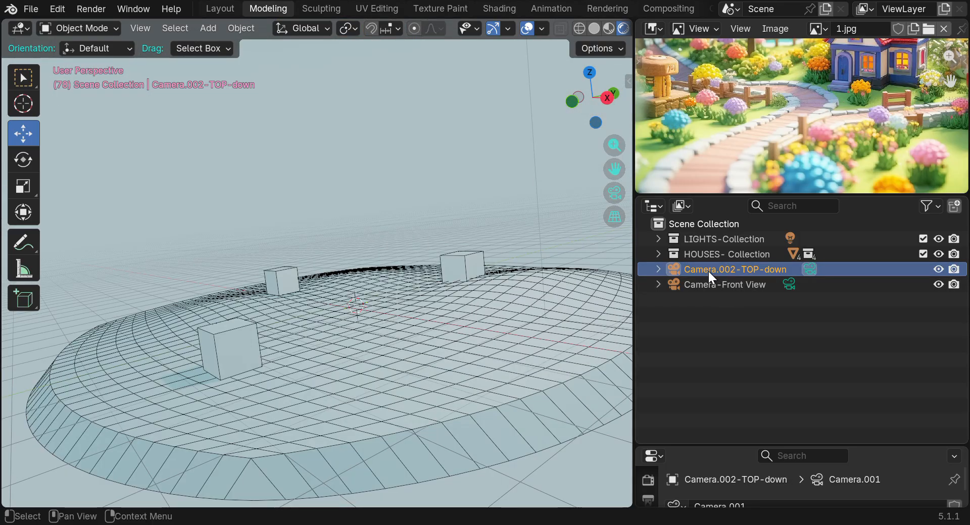
left_click_drag(615, 170, 591, 221)
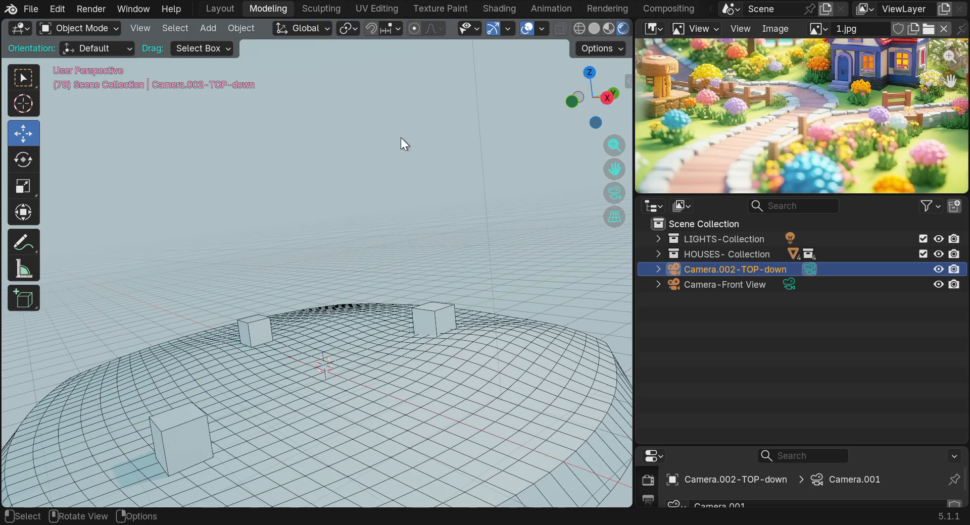
key("KP_Decimal")
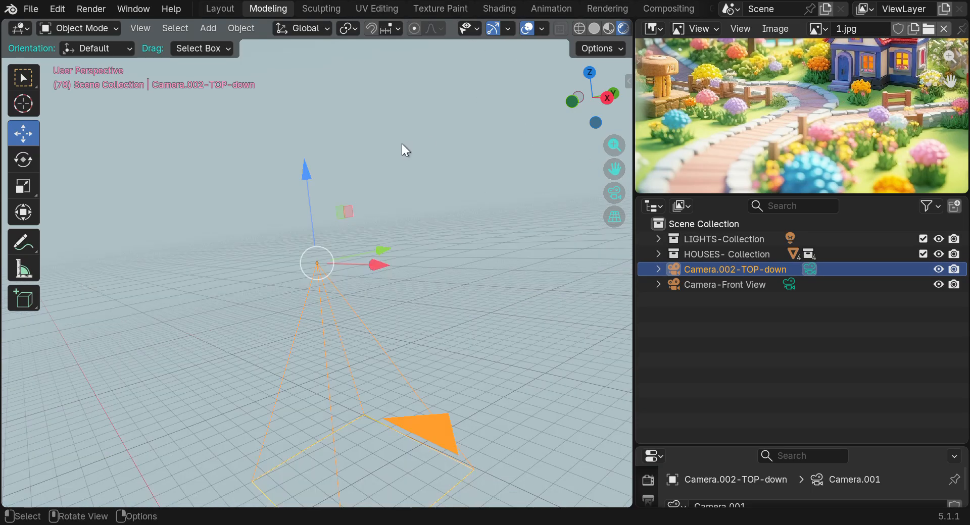
scroll(401, 244, "down", 5)
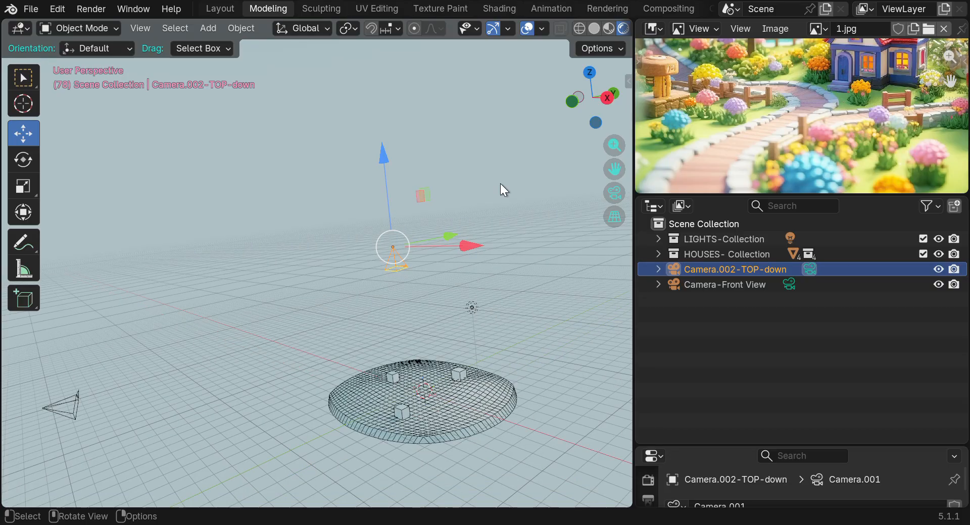
left_click_drag(575, 123, 581, 107)
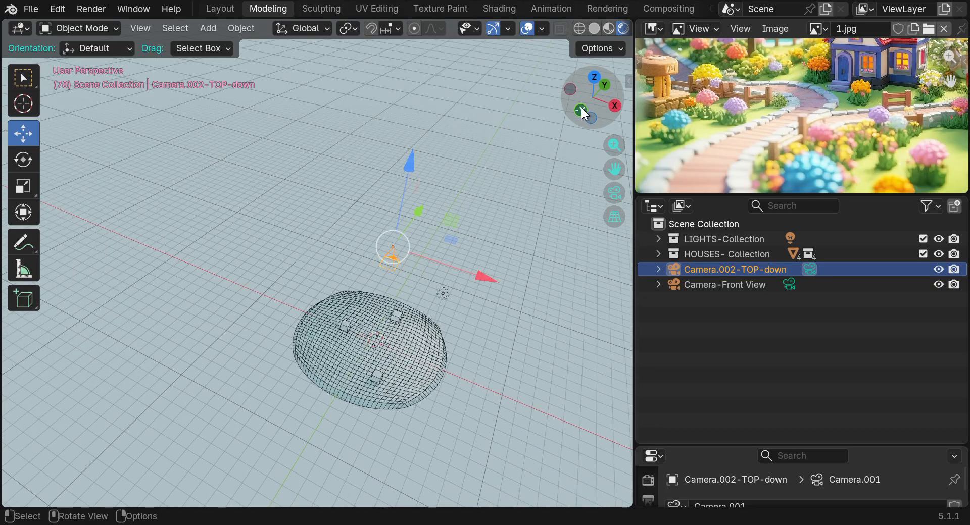
left_click(613, 195)
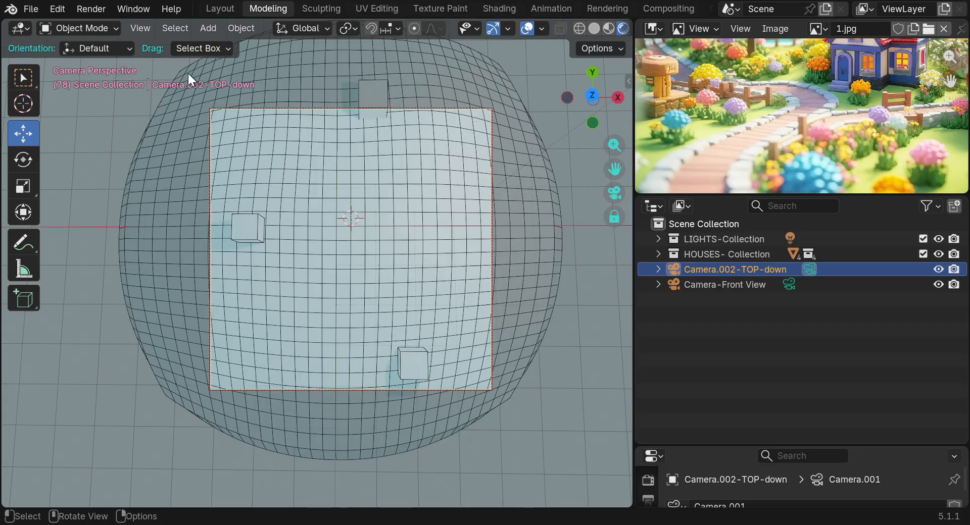
Step: Move Camera.002-TOP-down about 1.6 m along negative X and 0.3 m along negative Y
scroll(214, 111, "up", 3)
scroll(218, 137, "down", 3)
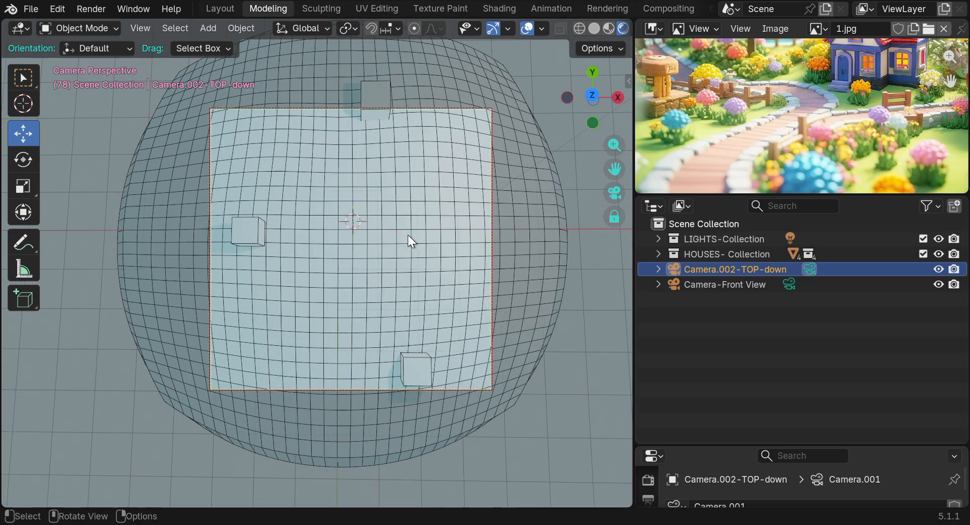
key("g")
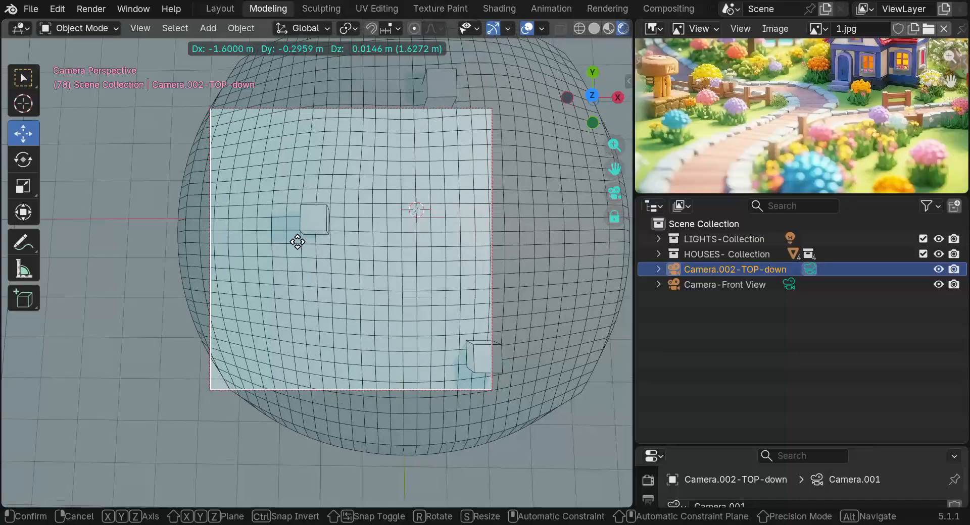
left_click(297, 243)
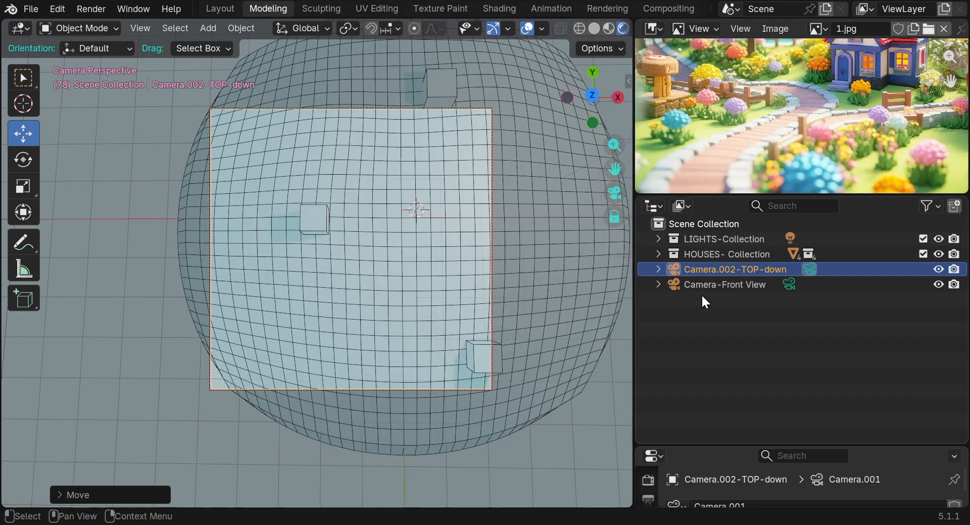
Step: Leave the camera view and examine Camera.002-TOP-down above the ground plane from an oblique angle
left_click(615, 193)
scroll(559, 202, "down", 3)
left_click_drag(615, 169, 586, 89)
scroll(549, 280, "down", 7)
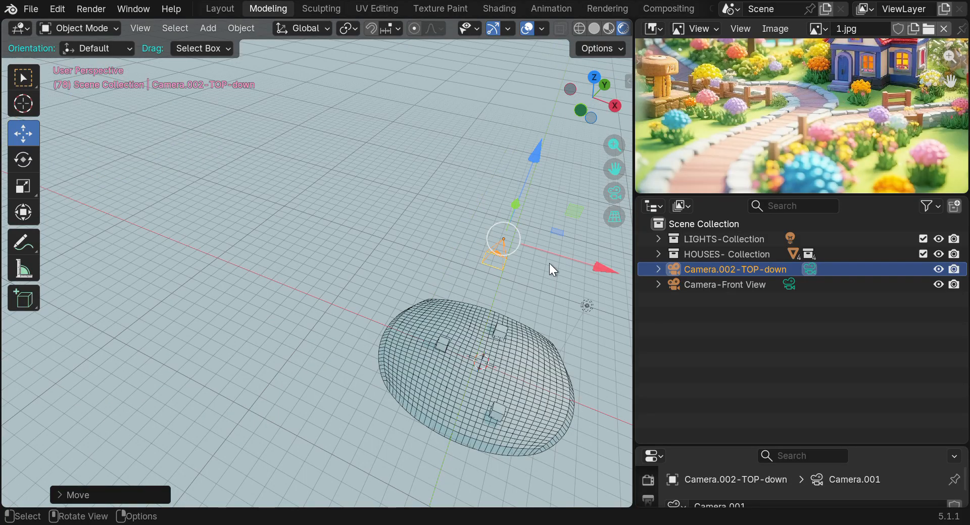
left_click_drag(614, 166, 482, 111)
scroll(510, 220, "down", 4)
scroll(510, 220, "up", 3)
mouse_move(582, 117)
left_mouse_down()
mouse_move(575, 111)
mouse_move(595, 107)
left_mouse_up()
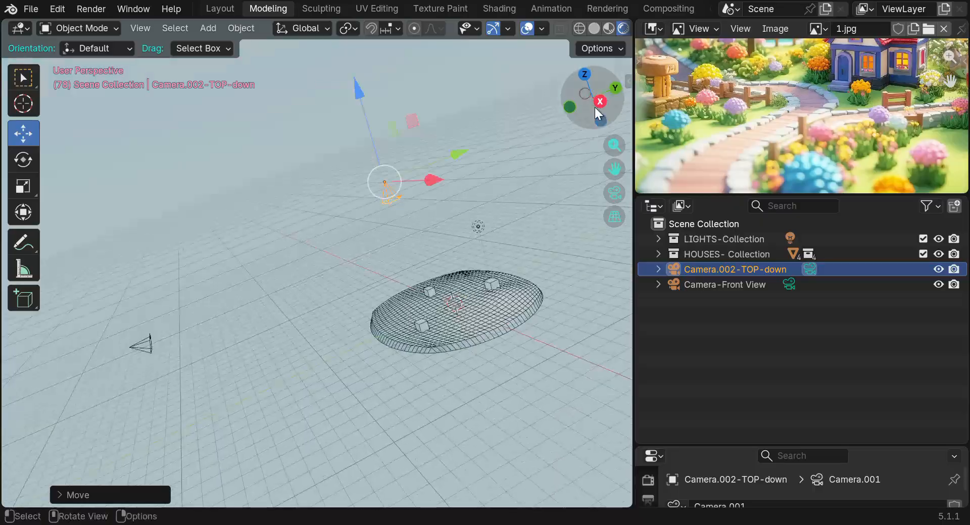
Step: Select house-3 and inspect it up close on the ground plane
left_click(429, 292)
scroll(426, 291, "up", 2)
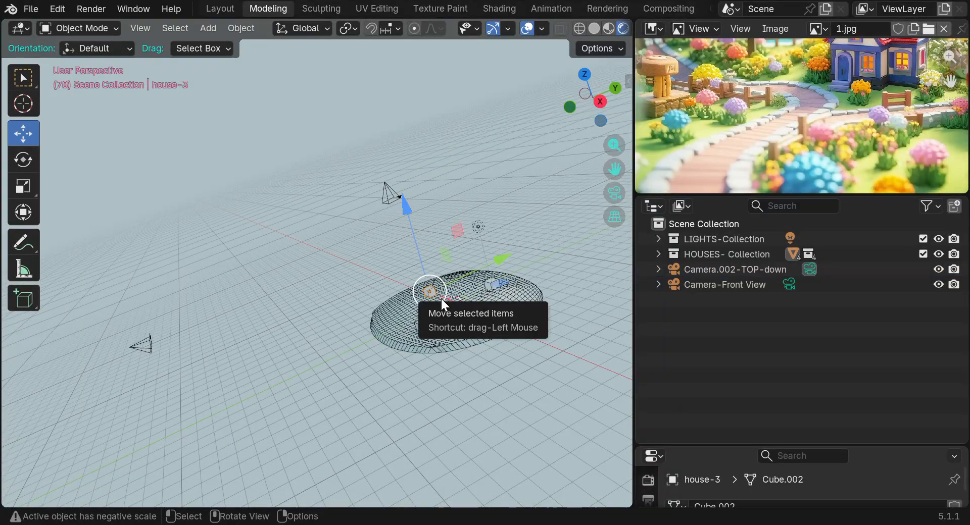
scroll(440, 299, "up", 10)
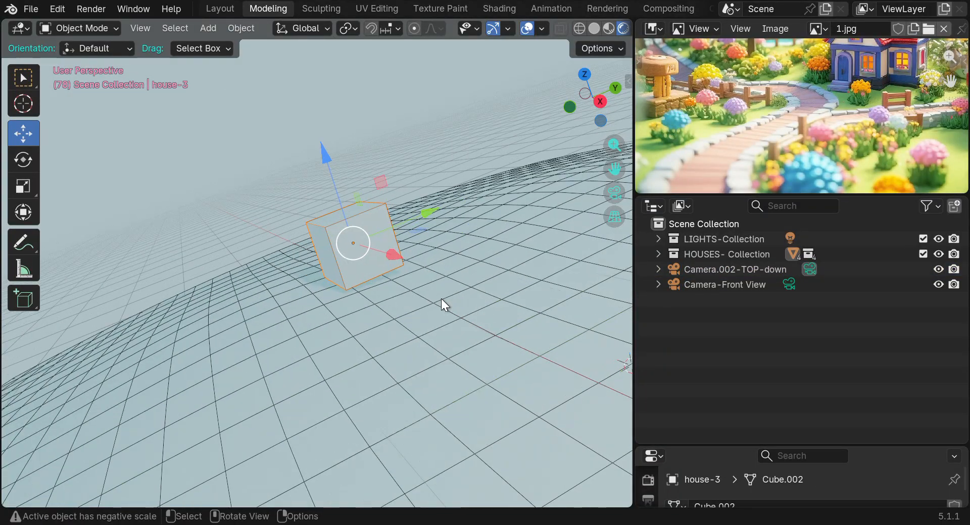
scroll(441, 299, "up", 2)
scroll(505, 242, "down", 8)
scroll(505, 242, "down", 3)
Step: Select Camera.002-TOP-down above the ground plane and nudge it slightly along the Y axis
middle_click_drag(505, 242, 520, 244)
mouse_move(601, 118)
left_mouse_down()
mouse_move(601, 145)
mouse_move(589, 133)
left_mouse_up()
left_click_drag(614, 170, 497, 219)
mouse_move(601, 119)
left_mouse_down()
mouse_move(586, 138)
mouse_move(594, 132)
left_mouse_up()
left_click(337, 223)
mouse_move(409, 175)
left_mouse_down()
mouse_move(372, 173)
mouse_move(418, 177)
left_mouse_up()
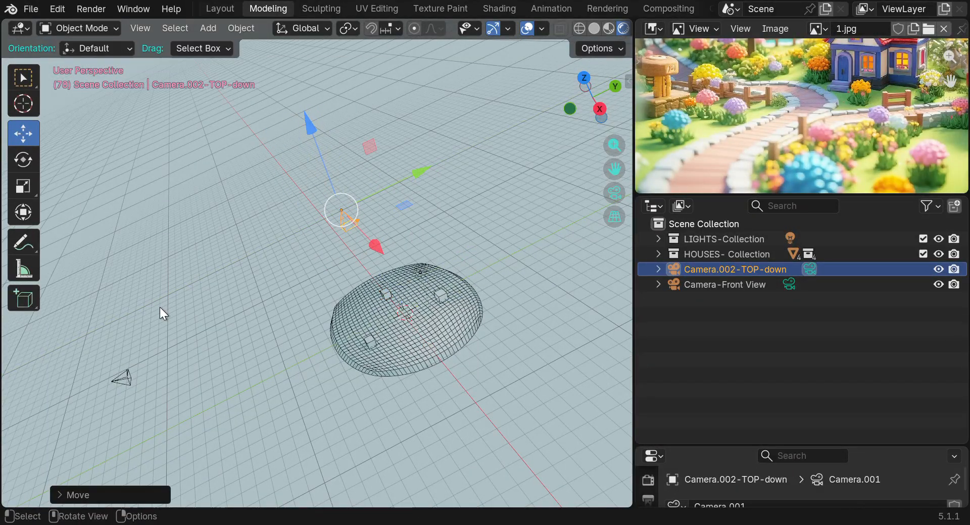
left_click(121, 382)
key("g")
key("z")
left_click(301, 399)
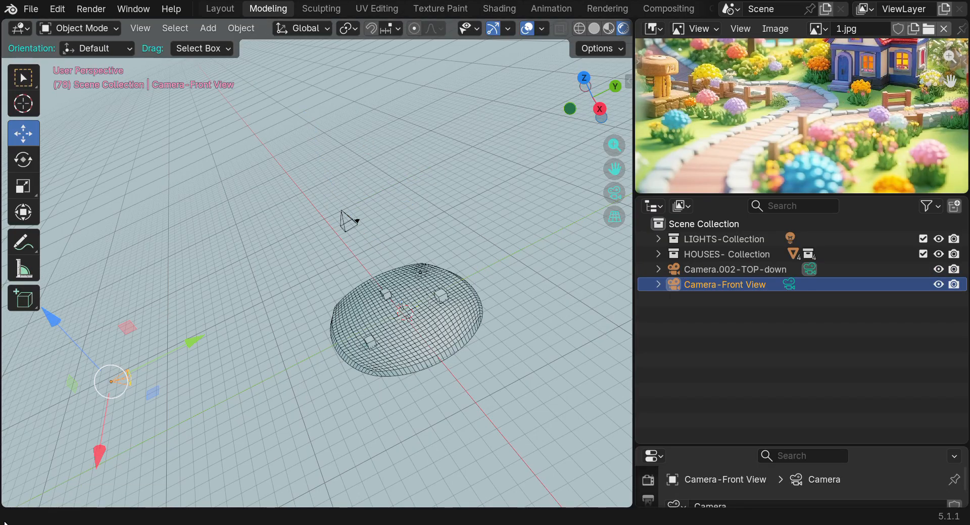
Step: Split a Timeline editor off below the 3D viewport and enable auto keying
left_click_drag(5, 509, 8, 408)
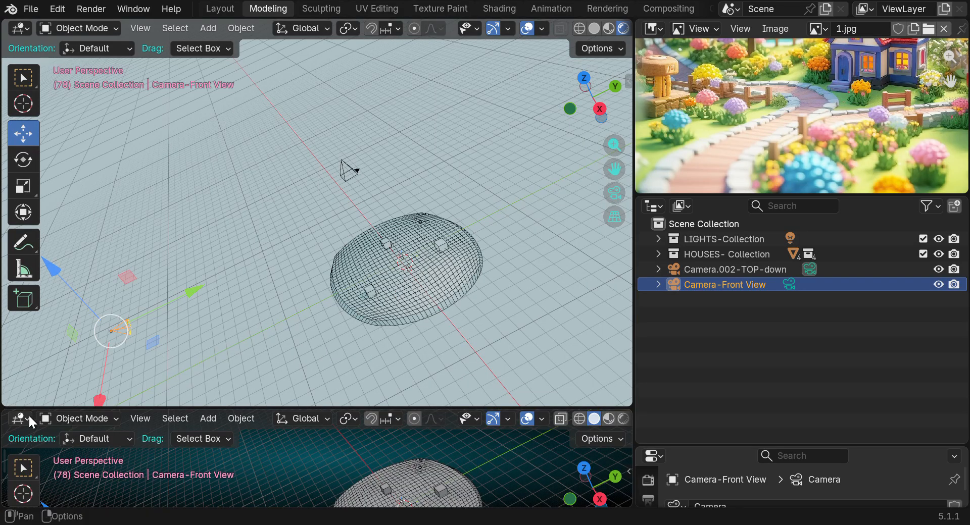
left_click(21, 417)
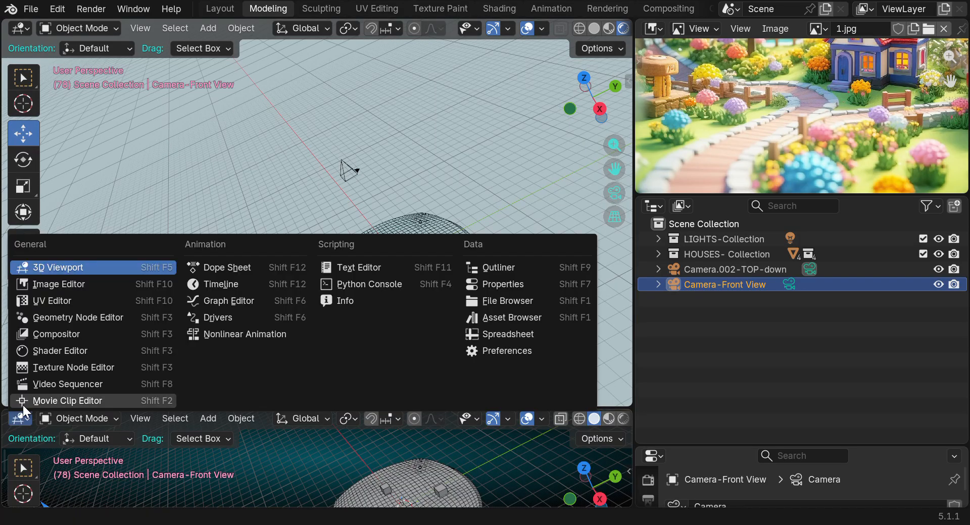
left_click(229, 284)
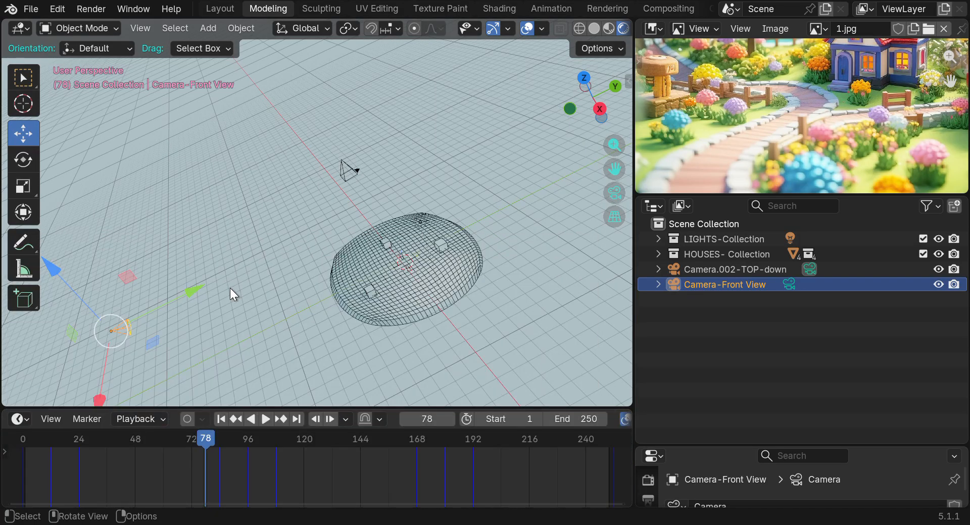
left_click(187, 420)
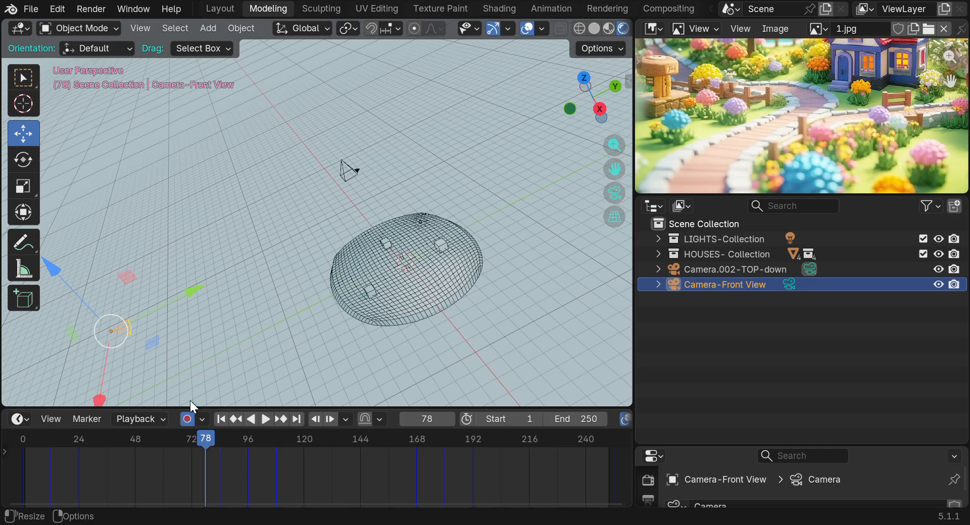
Step: Auto-key Camera.002-TOP-down by moving it slightly along negative Y at frame 78 and much farther along positive Y at frame 88
left_click(350, 171)
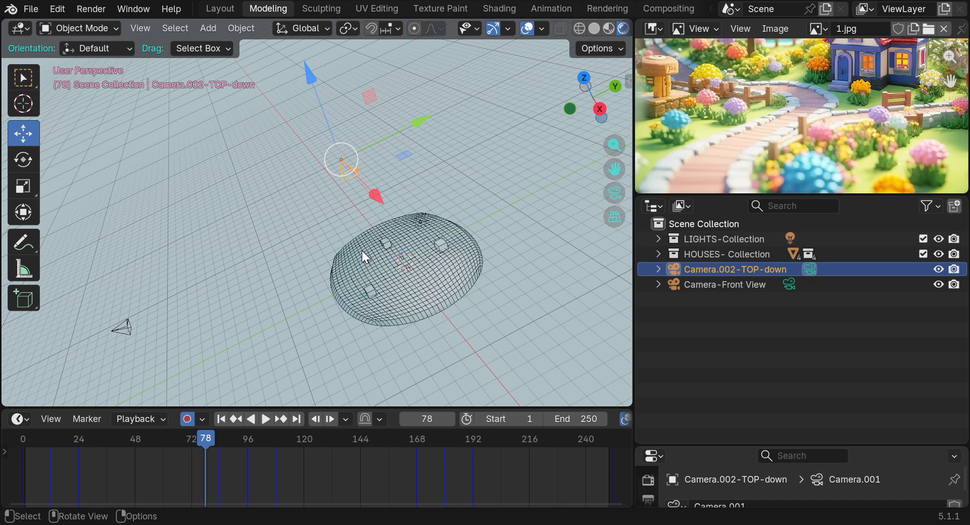
left_click_drag(416, 135, 399, 131)
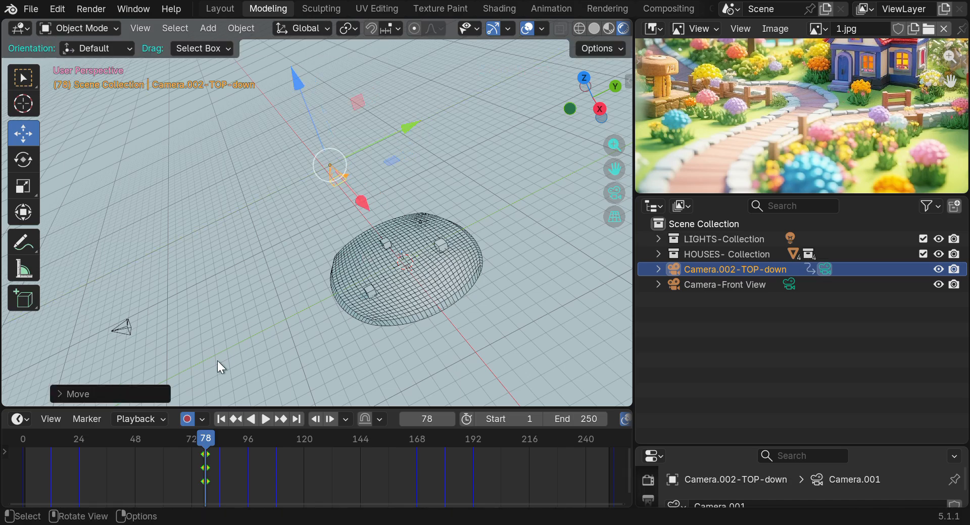
left_click_drag(208, 451, 229, 442)
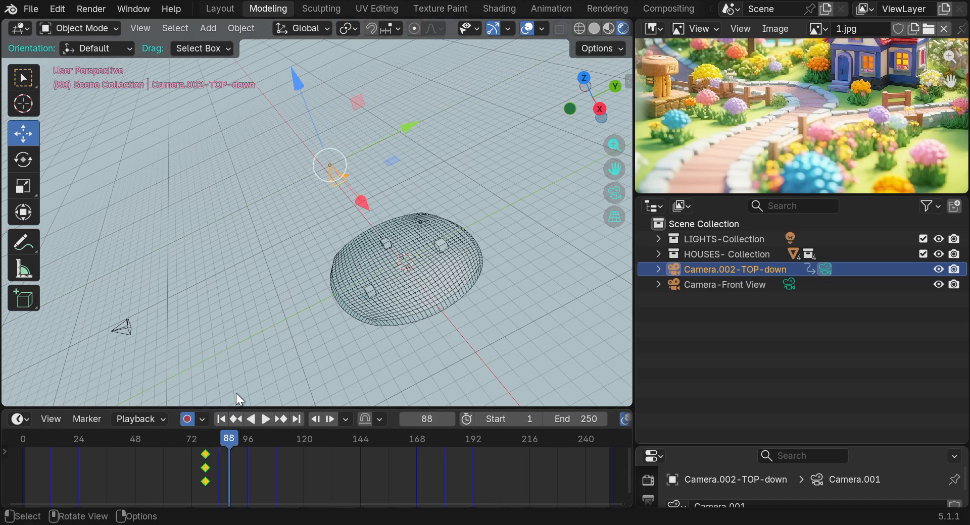
left_click_drag(402, 130, 515, 76)
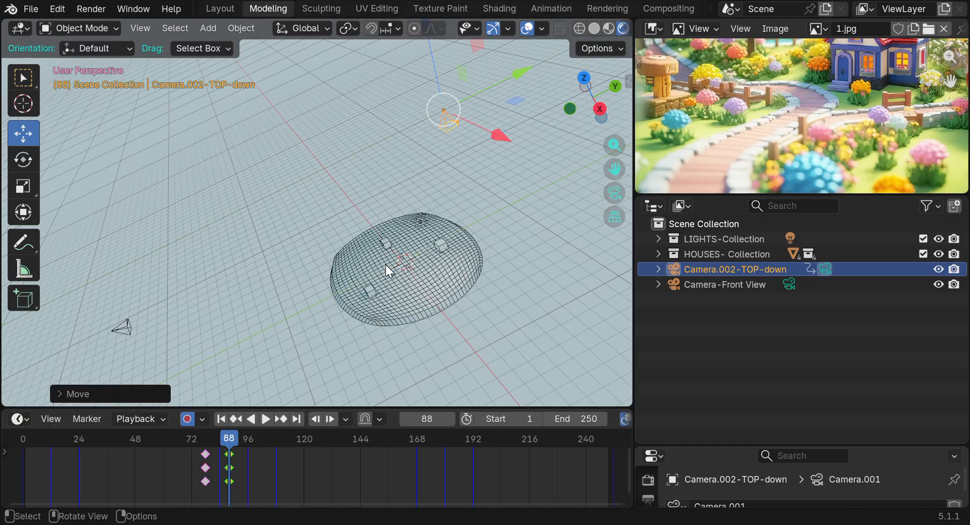
Step: Auto-key Camera-Front View by moving it along positive Y at frame 88 and back along negative Y at frame 77
left_click(120, 329)
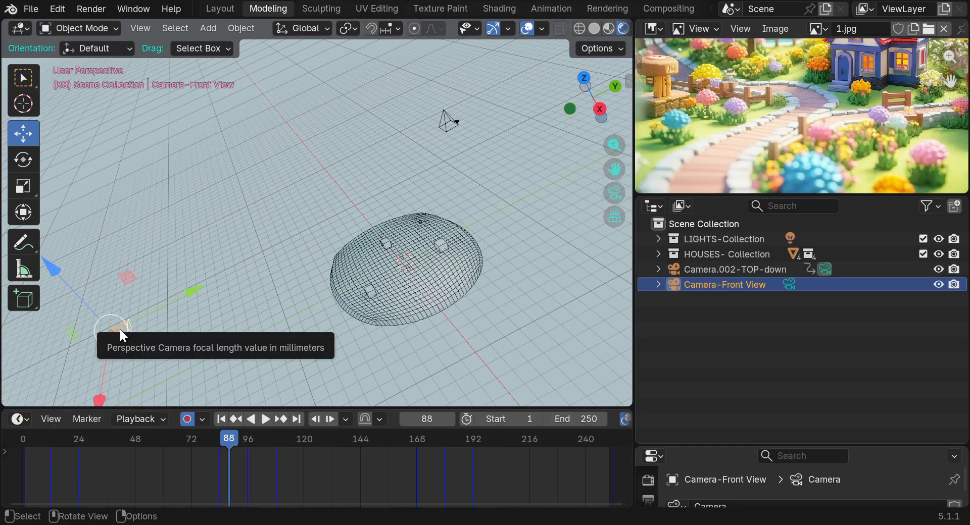
key("g")
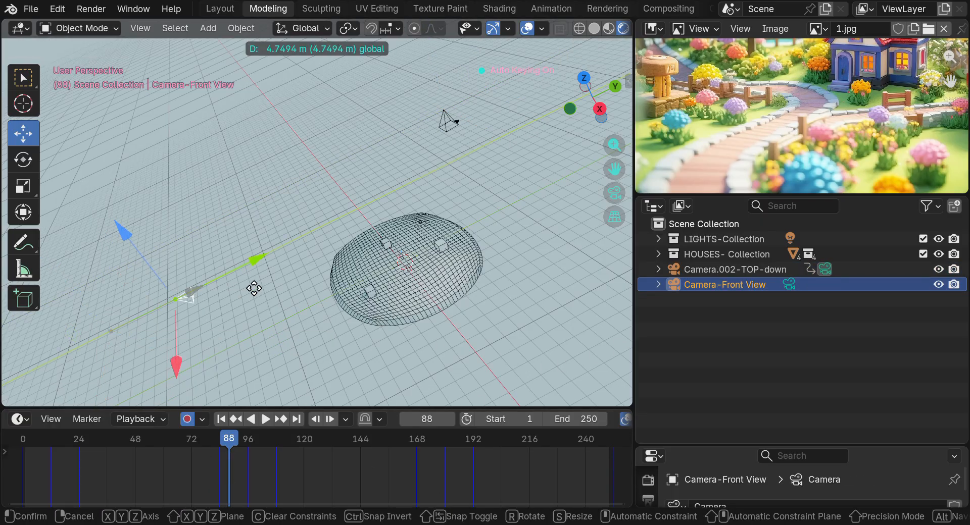
left_click(247, 387)
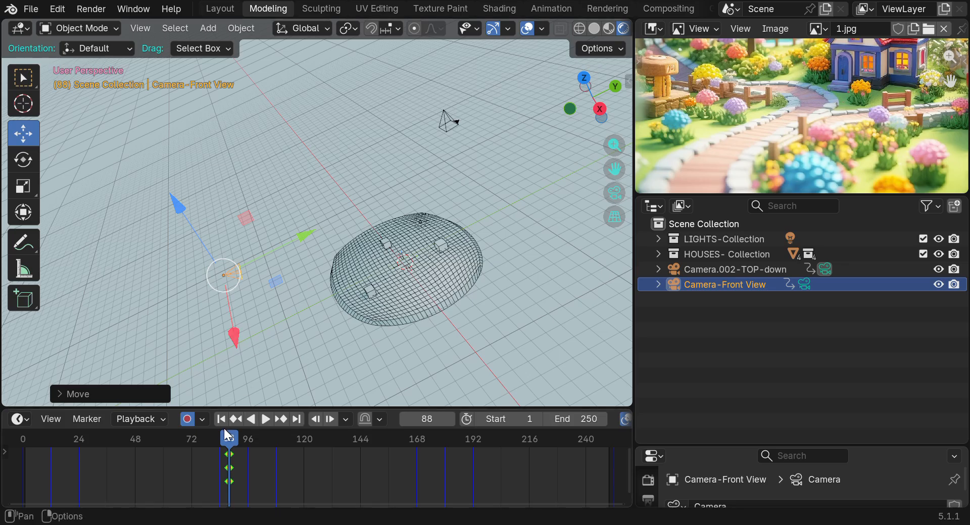
left_click(203, 435)
left_click_drag(302, 236, 250, 258)
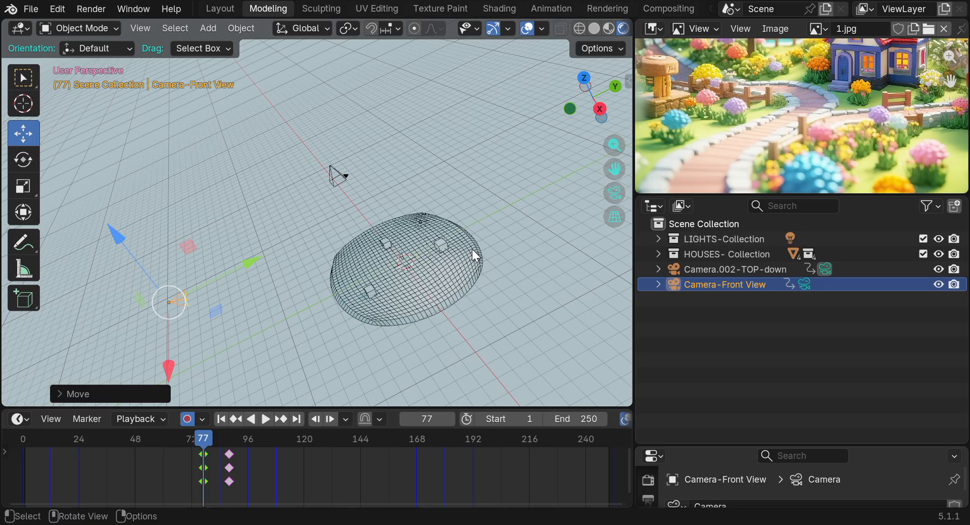
Step: In camera view at frame 74, select Camera.002-TOP-down and zoom it out slightly to record a keyframe
key("KP_0")
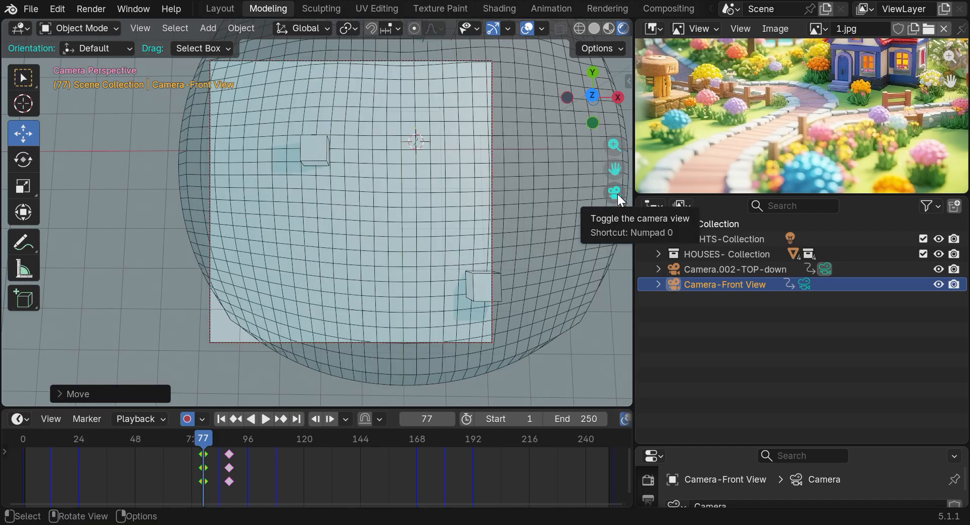
mouse_move(208, 449)
left_mouse_down()
mouse_move(274, 462)
mouse_move(183, 444)
mouse_move(241, 462)
mouse_move(193, 441)
mouse_move(199, 451)
left_mouse_up()
left_click(211, 339)
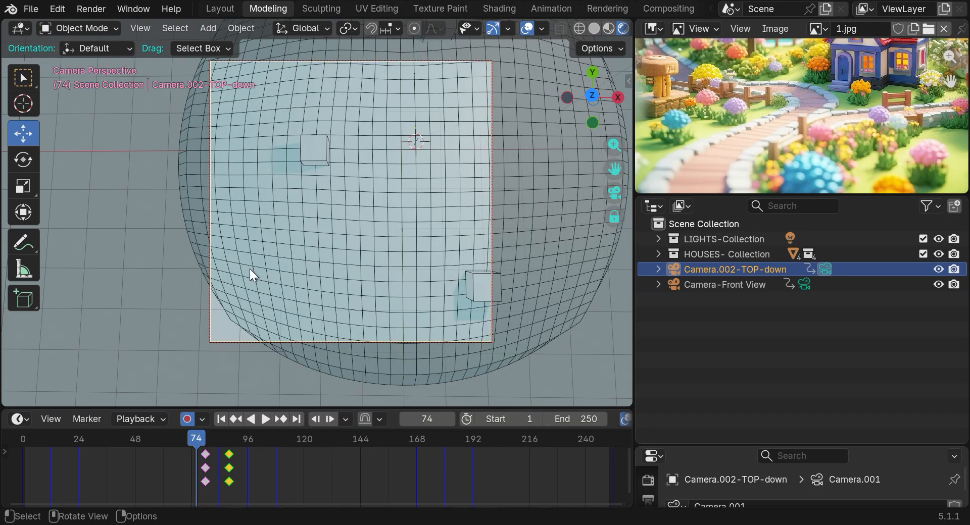
left_click(195, 334)
left_click(219, 340)
left_click(214, 364)
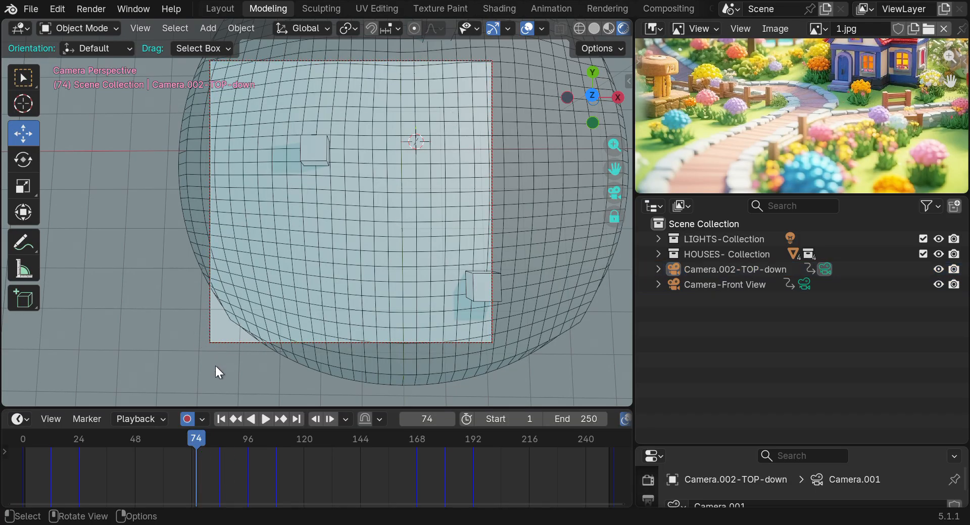
left_click(216, 340)
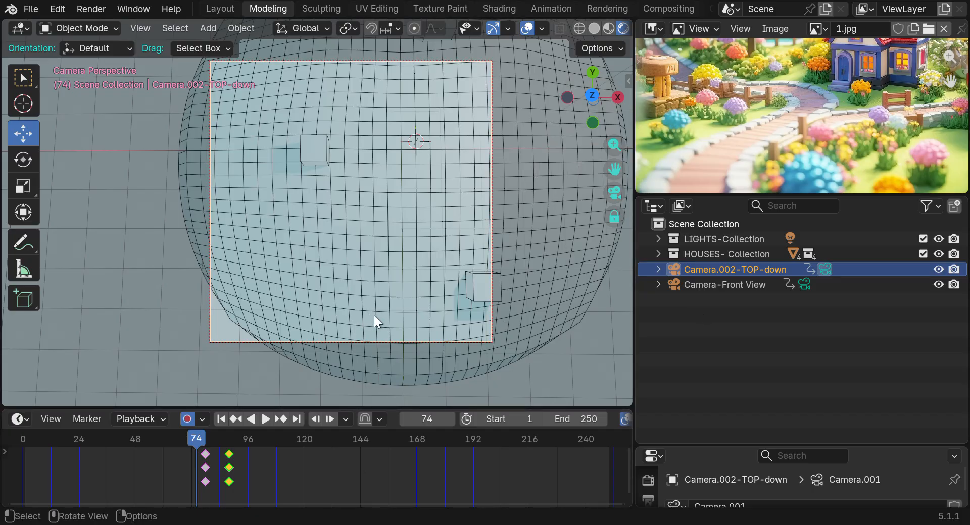
left_click_drag(613, 144, 468, 213)
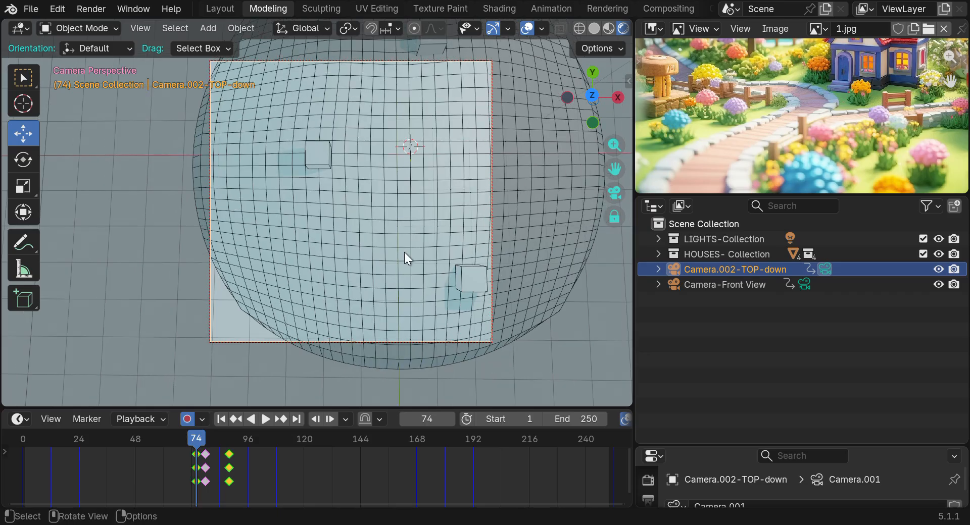
Step: At frame 123, pan and zoom Camera.002-TOP-down to frame one house closely, recording a keyframe
left_click_drag(200, 450, 312, 453)
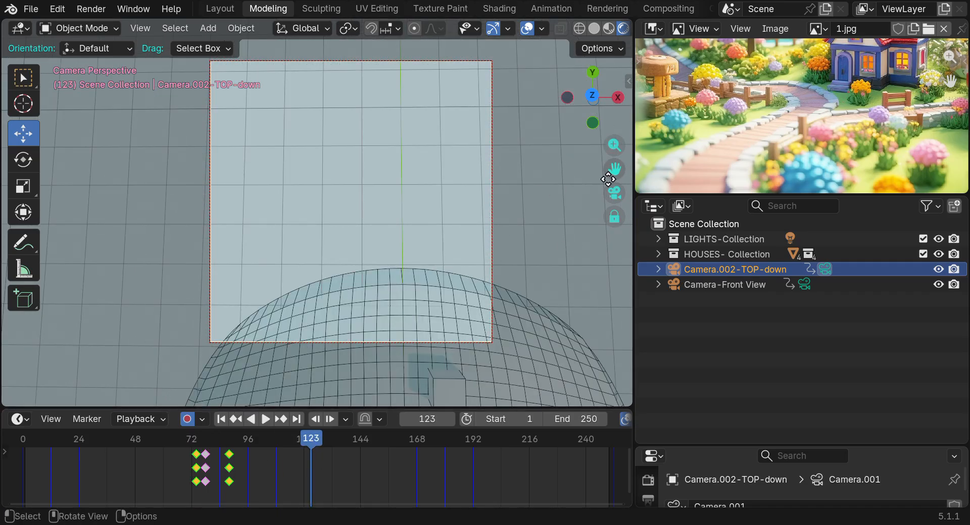
left_click_drag(614, 169, 545, 4)
left_click_drag(614, 146, 595, 108)
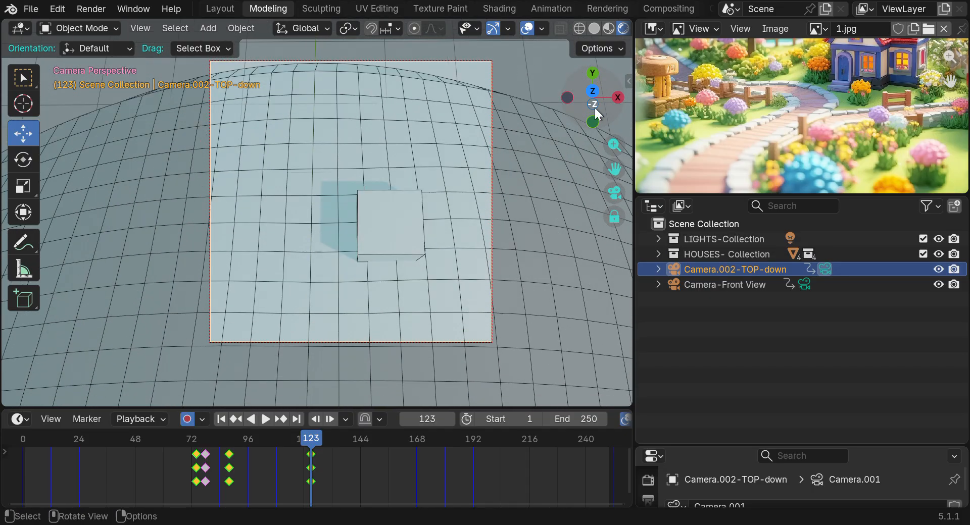
Step: Go to frame 109, unlock the camera from the view, and examine both cameras around the ground plane in the free viewport
left_click_drag(317, 436, 277, 434)
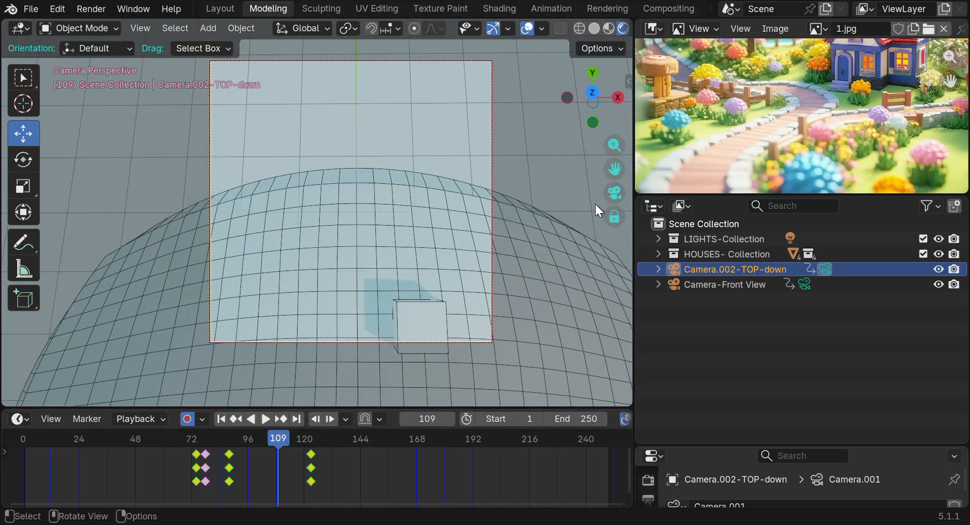
left_click(614, 217)
left_click_drag(608, 106, 614, 96)
scroll(553, 192, "down", 4)
scroll(555, 193, "down", 2)
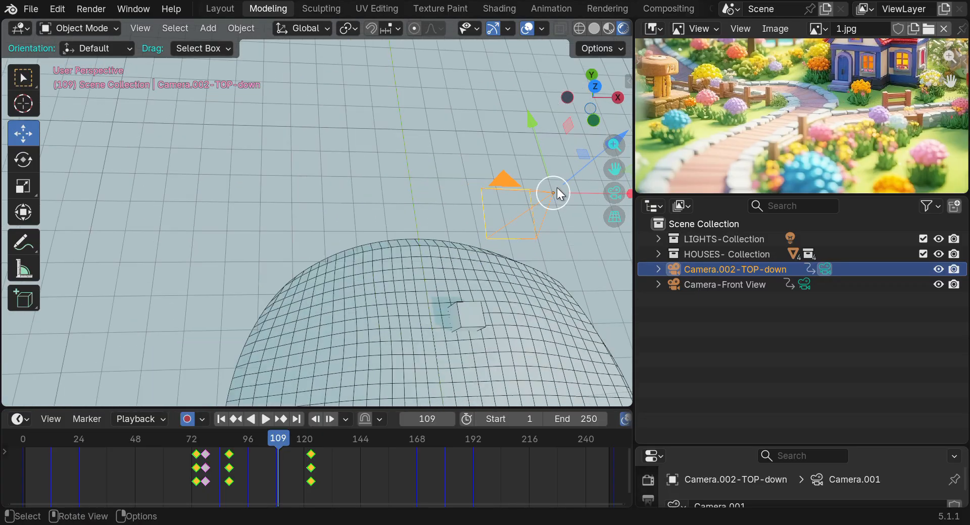
left_click_drag(615, 169, 612, 122)
scroll(574, 244, "down", 7)
left_click_drag(615, 169, 491, 146)
left_click_drag(610, 124, 585, 113)
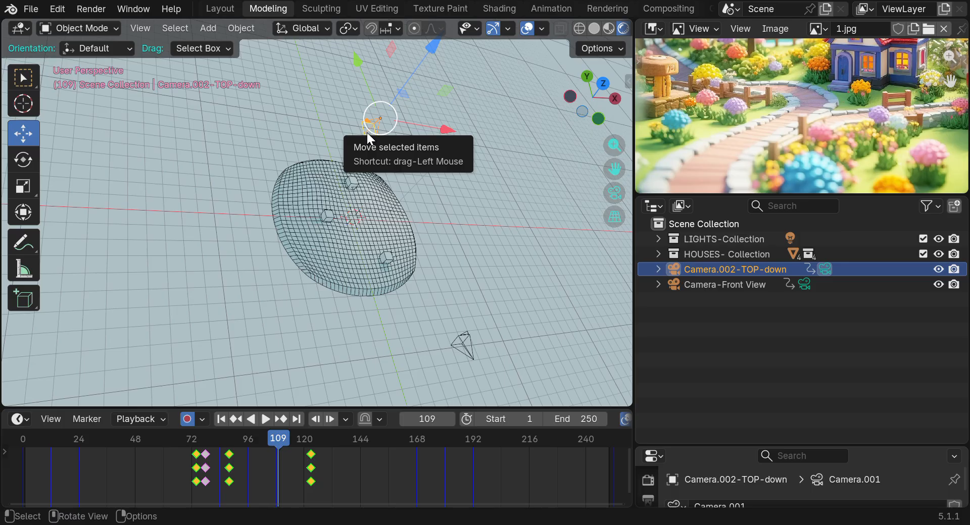
Step: Select Camera-Front View and Camera.002-TOP-down alternately to compare their keyframes in the timeline
left_click(463, 342)
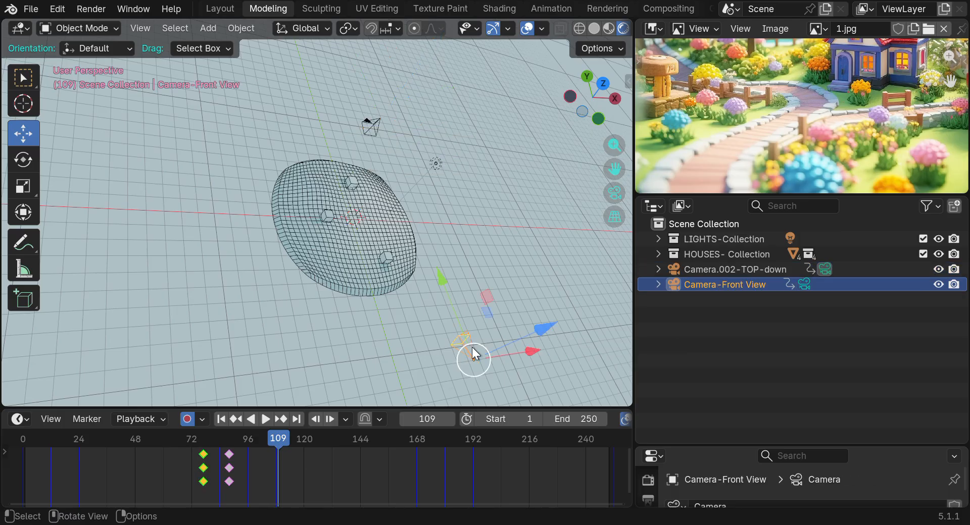
left_click(471, 267)
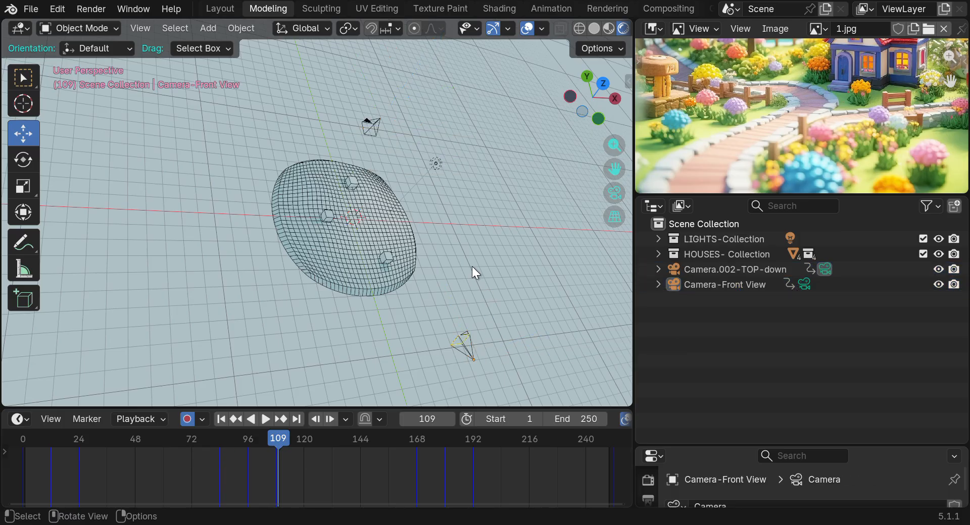
left_click(460, 345)
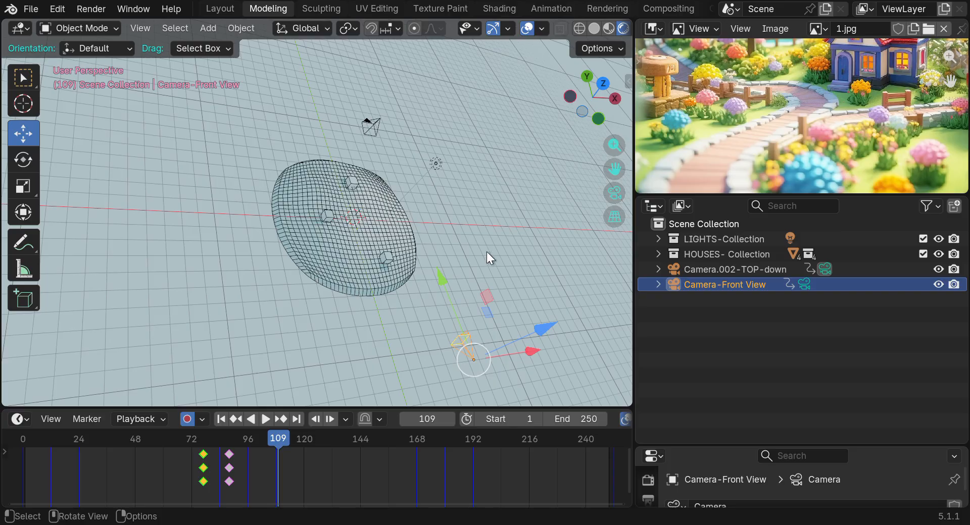
left_click(367, 130)
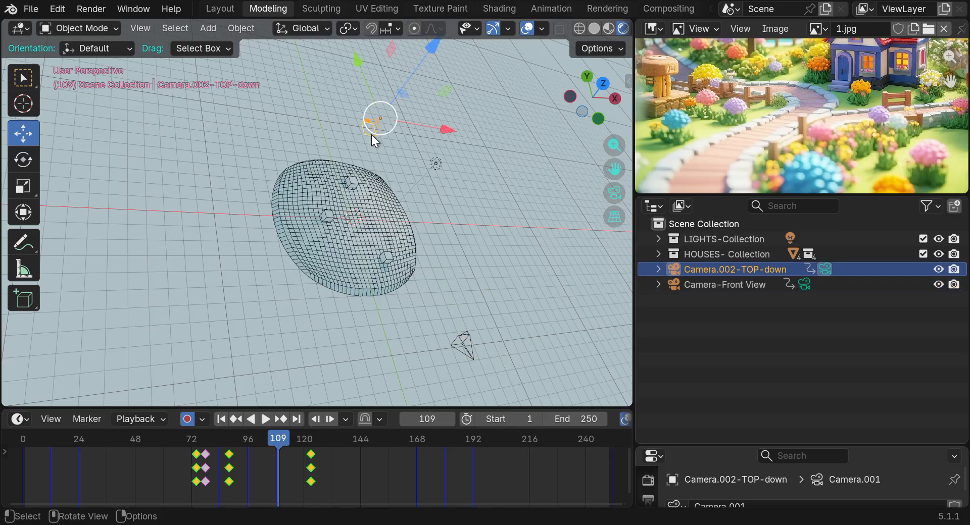
left_click(467, 349)
left_click(374, 127)
Step: Return to the active camera's view at frame 109 and select Camera.002-TOP-down by its frame
left_click_drag(599, 92, 596, 92)
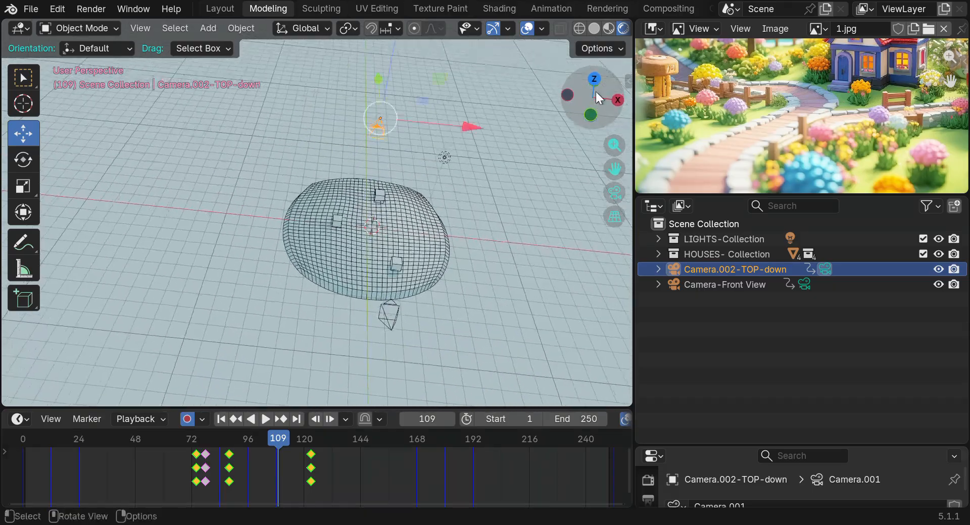
left_click(388, 318)
left_click(616, 194)
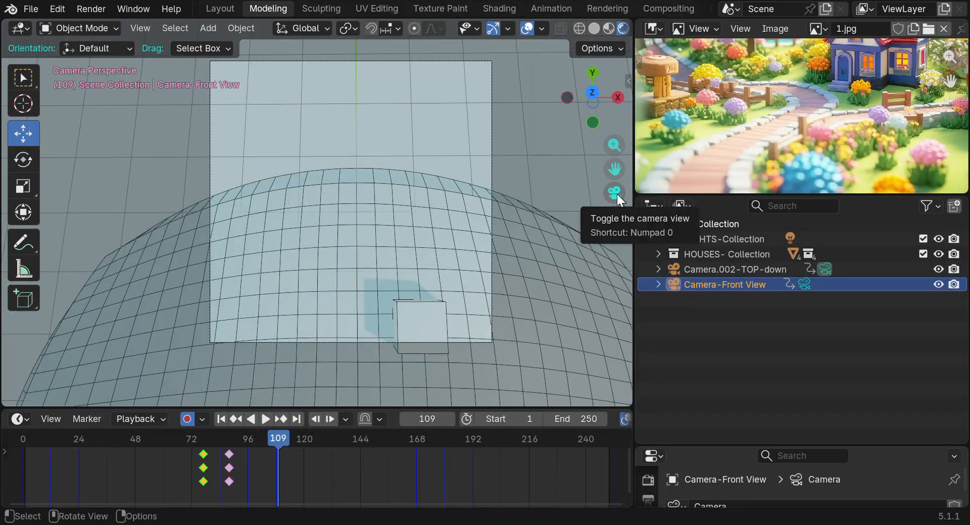
left_click(491, 137)
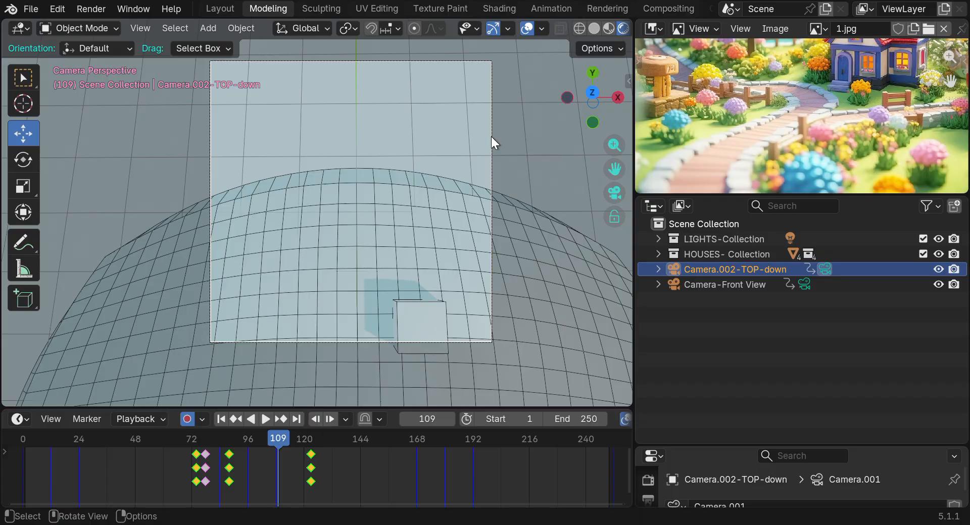
Step: Move Camera.002-TOP-down far back along its local Z axis at frame 109, recording a keyframe
key("g")
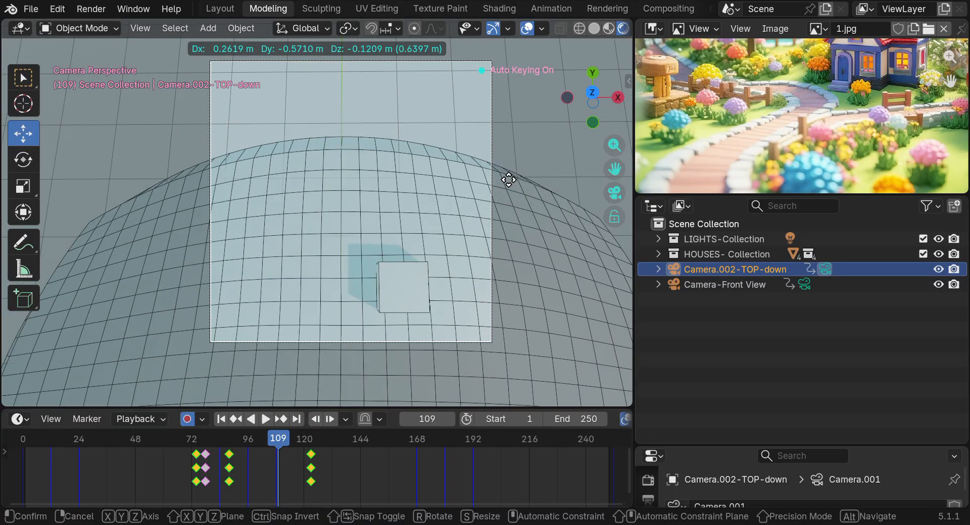
key("z")
key("z")
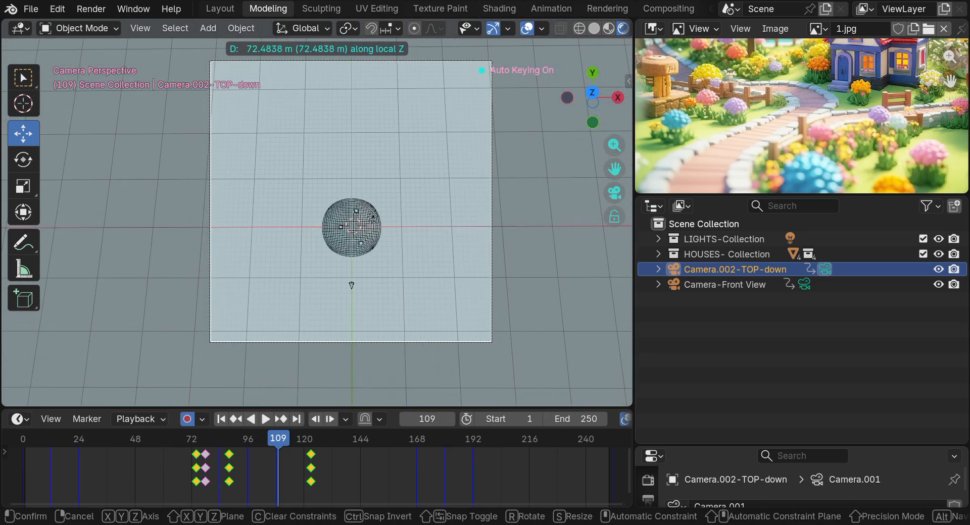
left_click(507, 45)
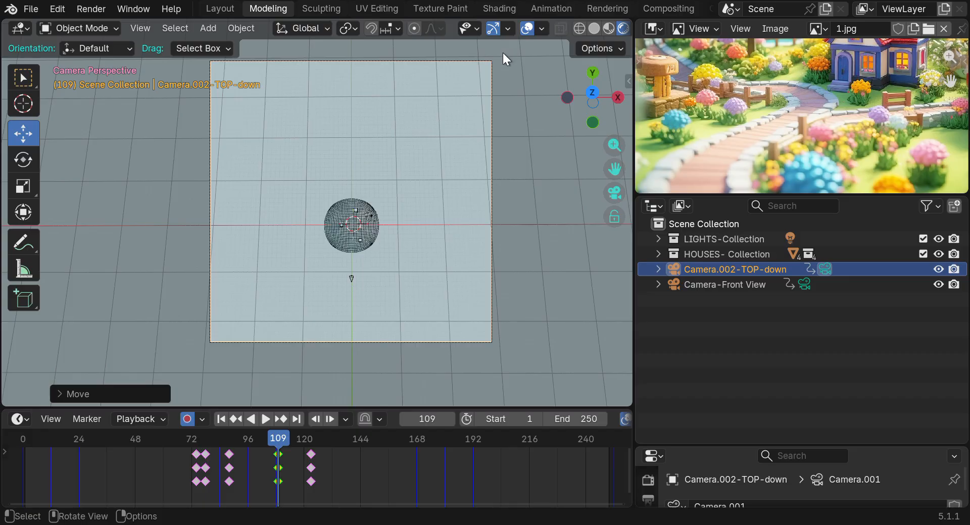
Step: Go to frame 103, leave the camera view, and select Camera-Front View together with Camera.002-TOP-down
left_click_drag(284, 425, 263, 439)
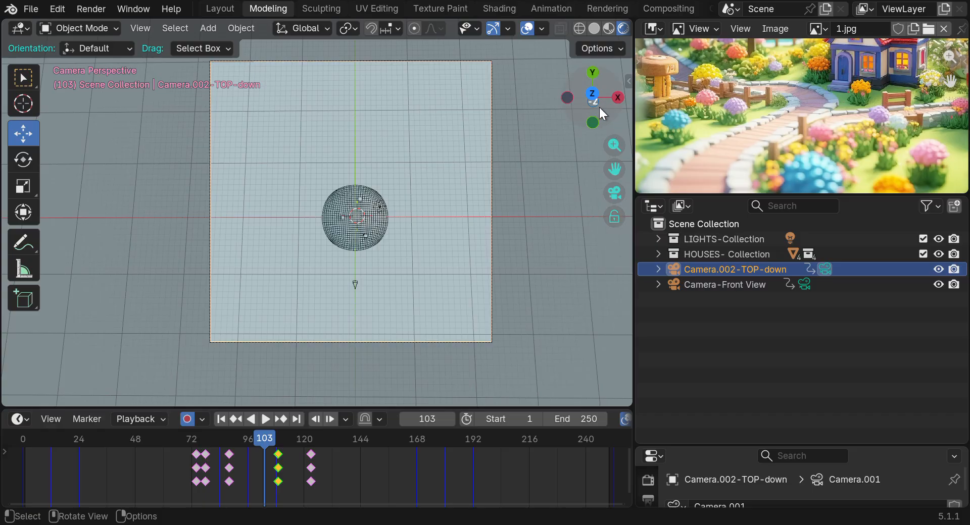
middle_click_drag(509, 243, 453, 301)
scroll(452, 301, "down", 4)
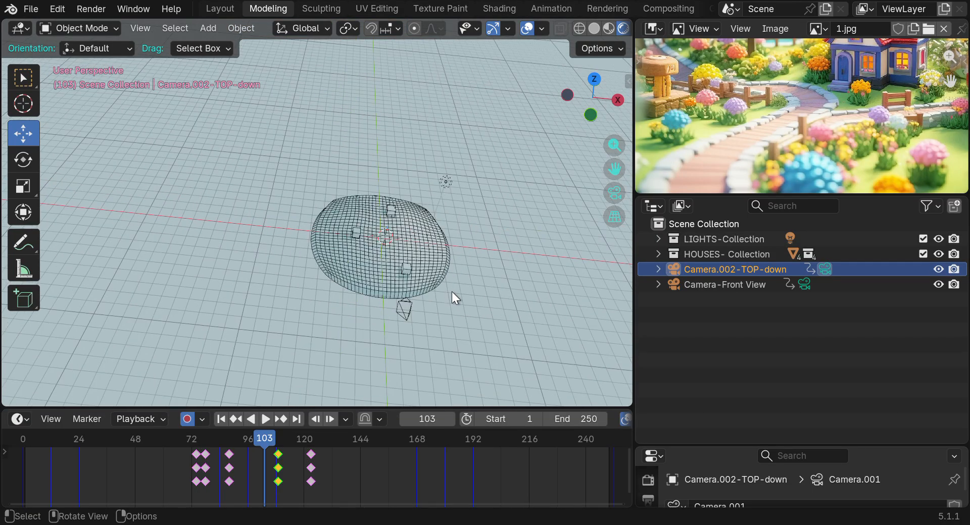
left_click(416, 306)
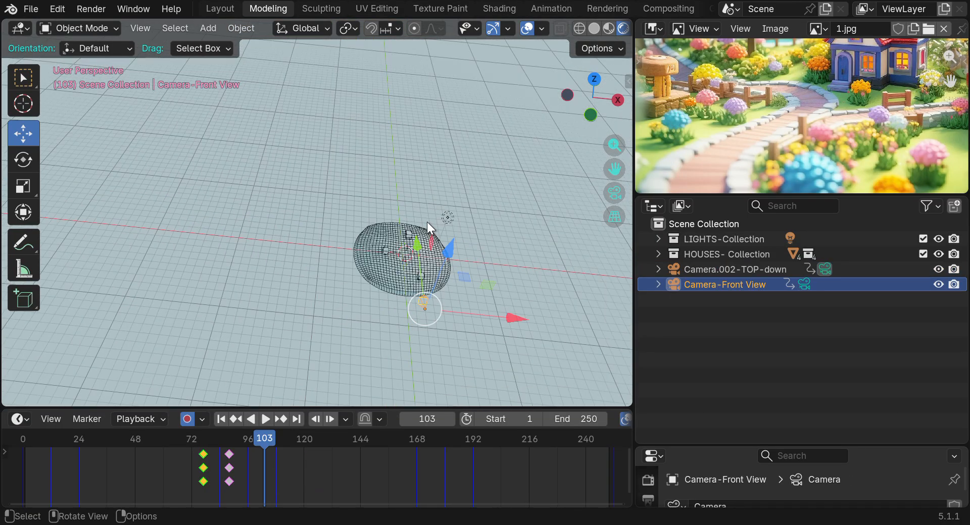
left_click(698, 268, "shift")
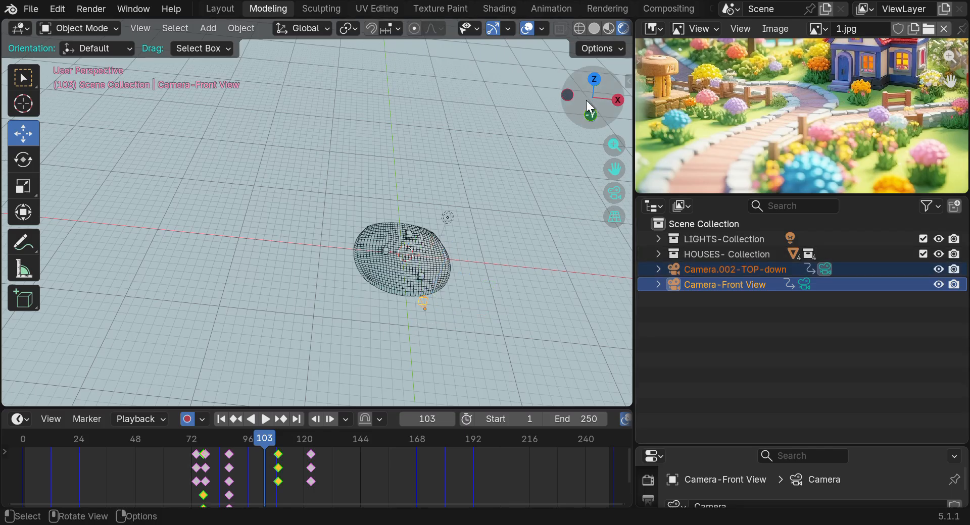
Step: Examine the two cameras' positions over the ground plane from a low angle, and clear the selection
left_click_drag(594, 101, 544, 178)
scroll(545, 177, "down", 3)
left_click_drag(614, 170, 510, 216)
scroll(511, 217, "up", 1)
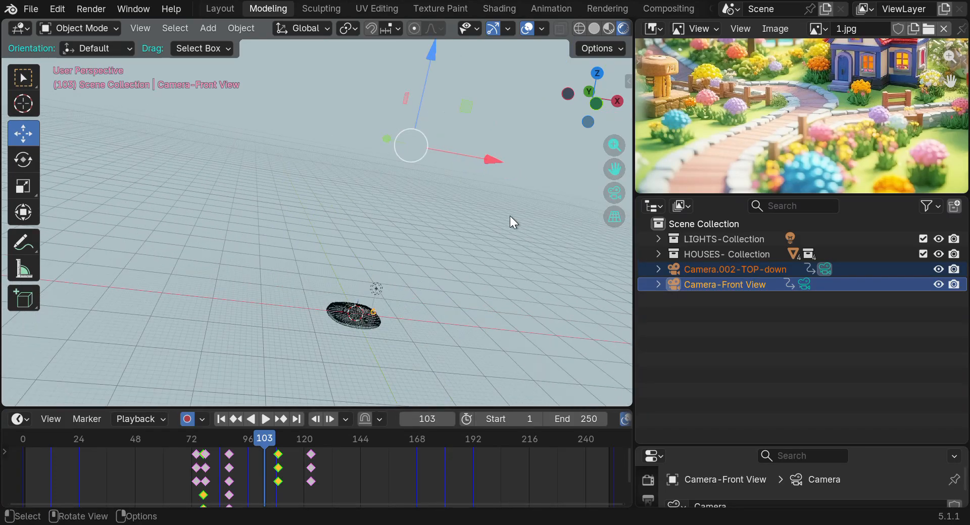
left_click(510, 217)
scroll(510, 216, "up", 1)
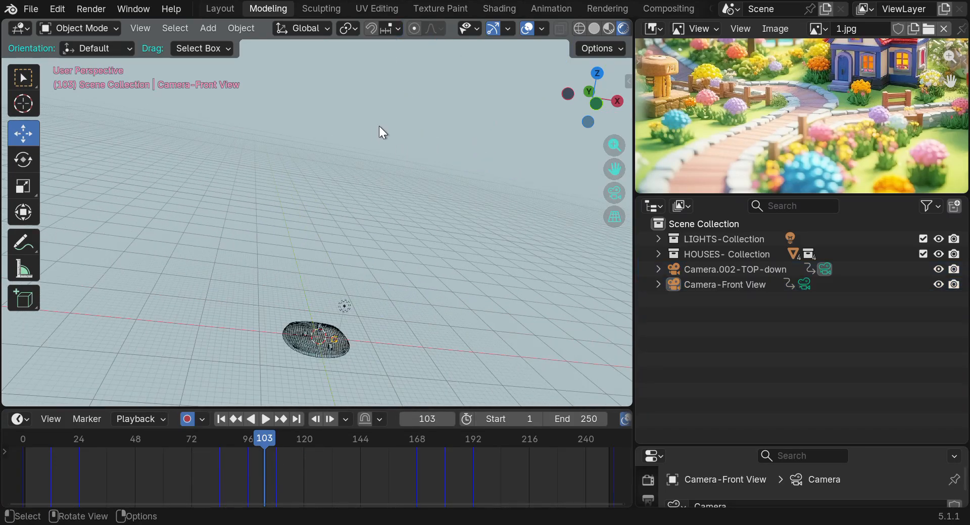
Step: Select Camera.002-TOP-down and lower it along global Z toward the ground plane at frame 103, recording a keyframe
left_click(713, 284)
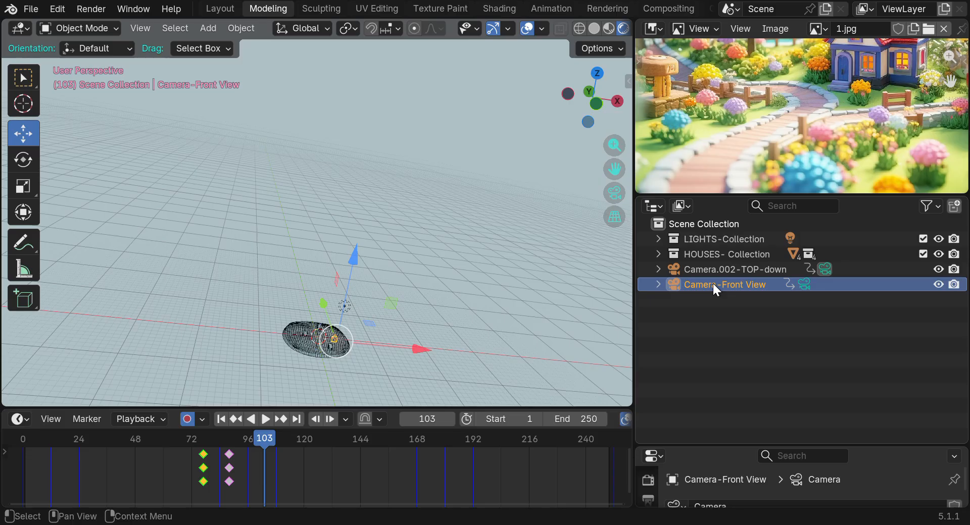
left_click(708, 269)
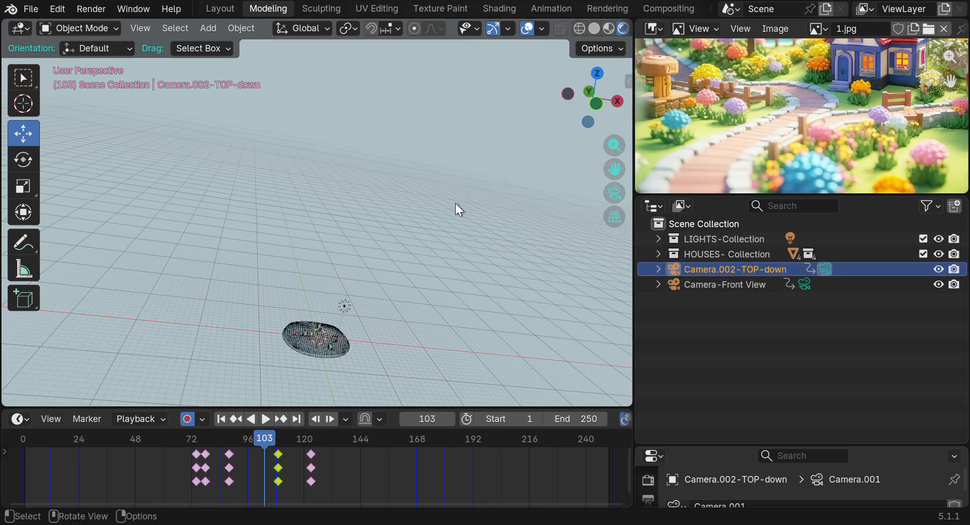
key("KP_Decimal")
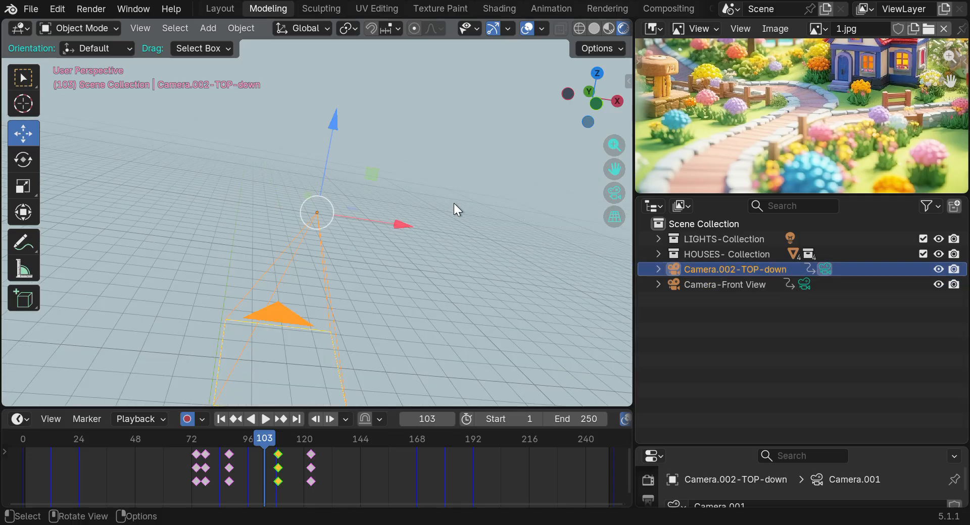
scroll(453, 204, "down", 6)
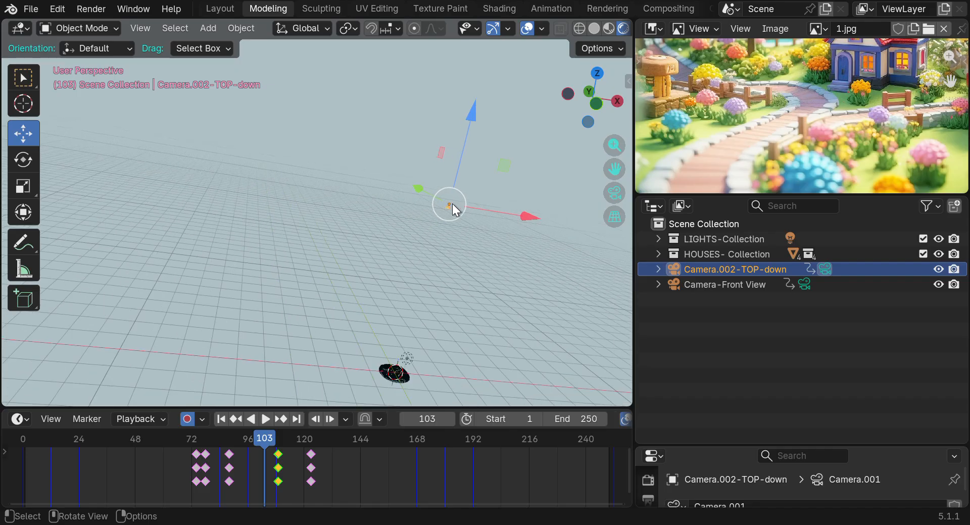
left_click_drag(476, 109, 439, 252)
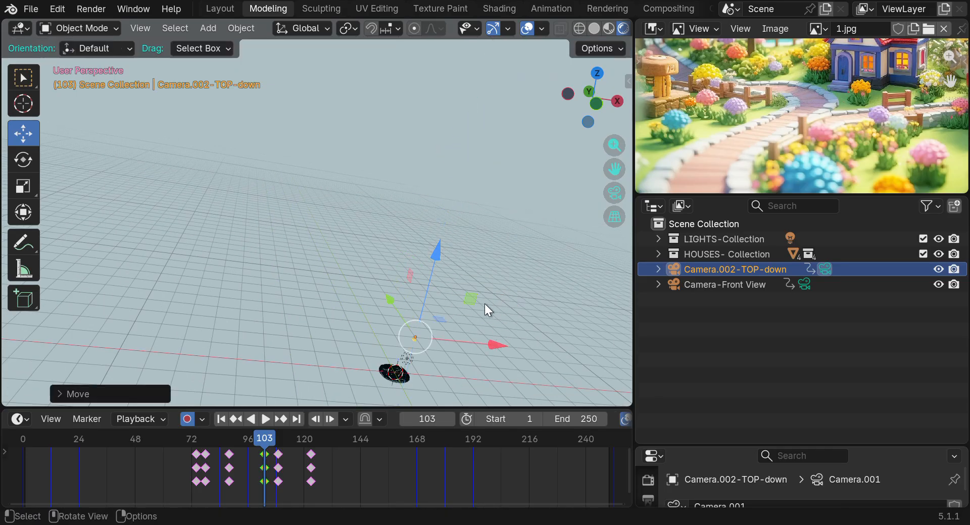
Step: Inspect Camera.002-TOP-down up close, review the active-camera commands, and toggle the camera view on and off
scroll(434, 358, "up", 8)
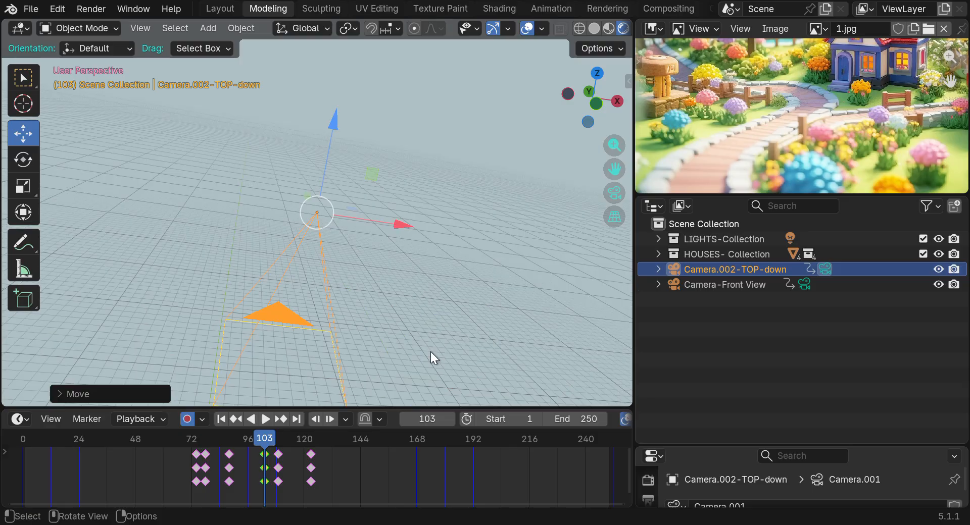
left_click_drag(614, 169, 631, 144)
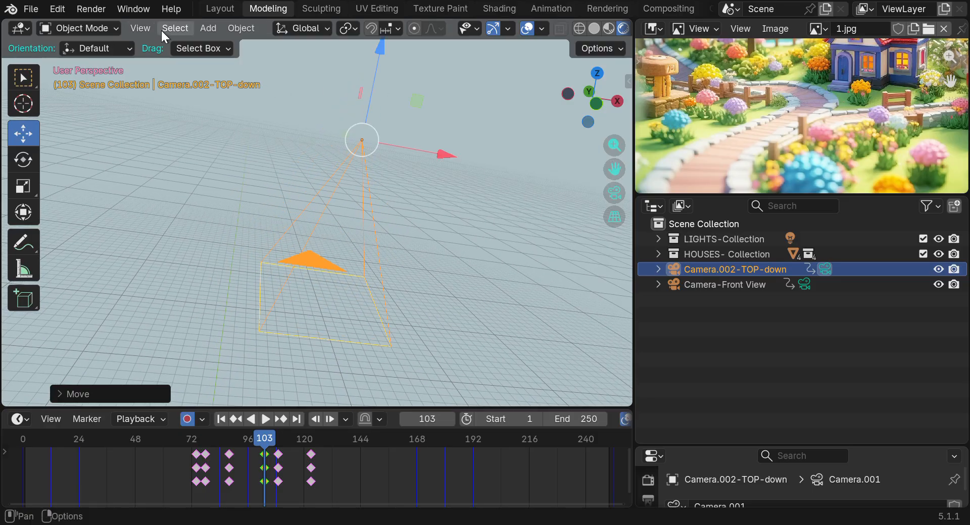
left_click(141, 28)
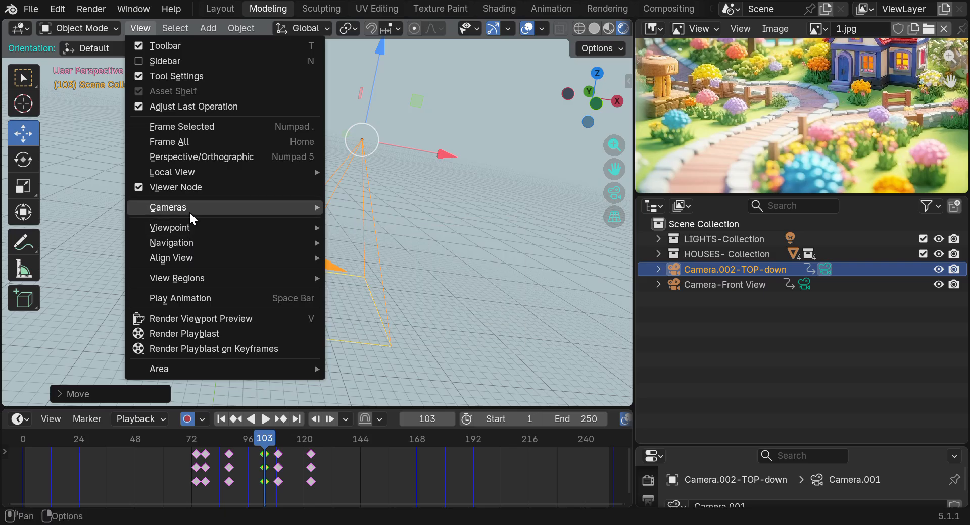
mouse_move(189, 210)
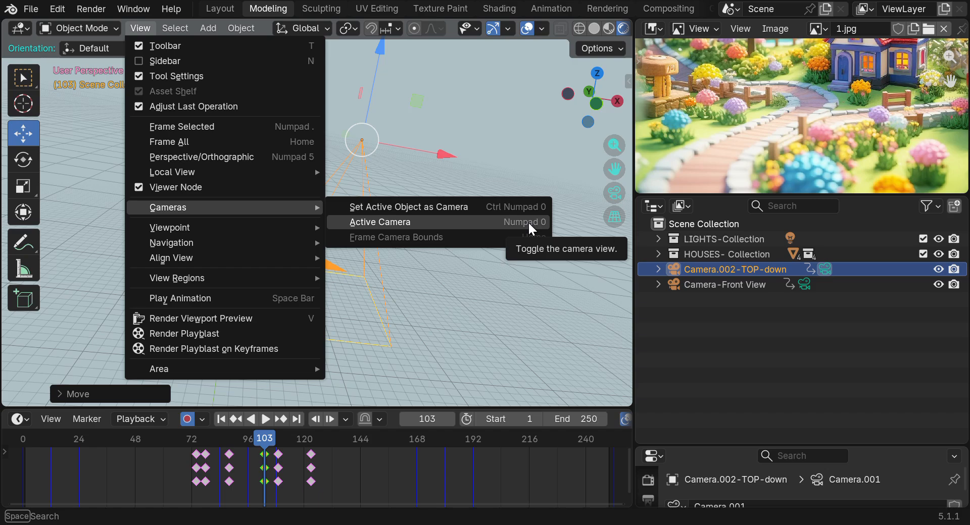
left_click(613, 194)
left_click(612, 194)
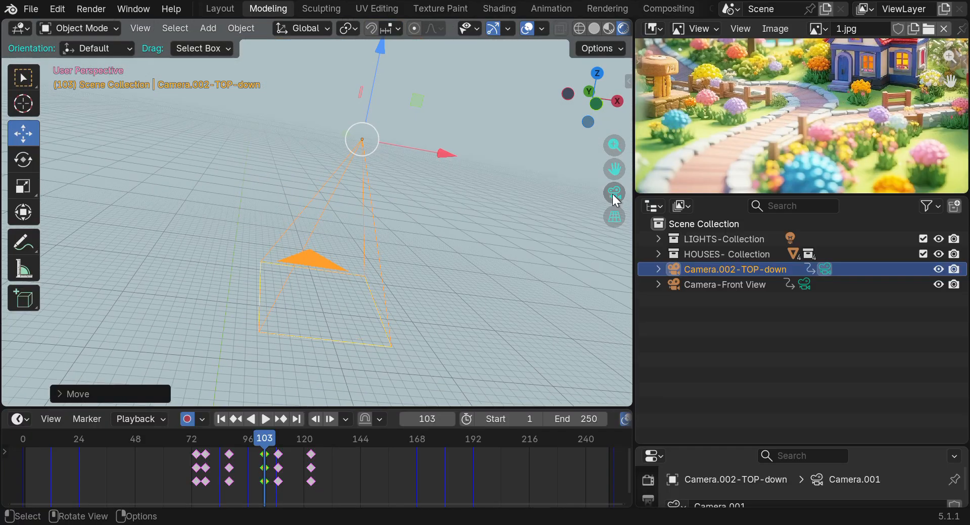
left_click(612, 194)
left_click(612, 194)
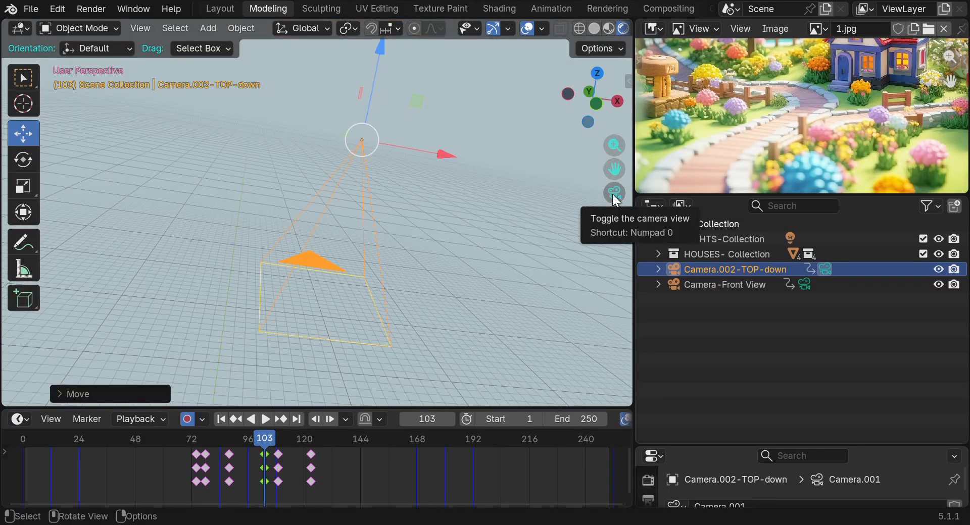
Step: Select Camera-Front View and review the command for making the active object the scene camera
scroll(532, 193, "down", 6)
scroll(536, 193, "up", 3)
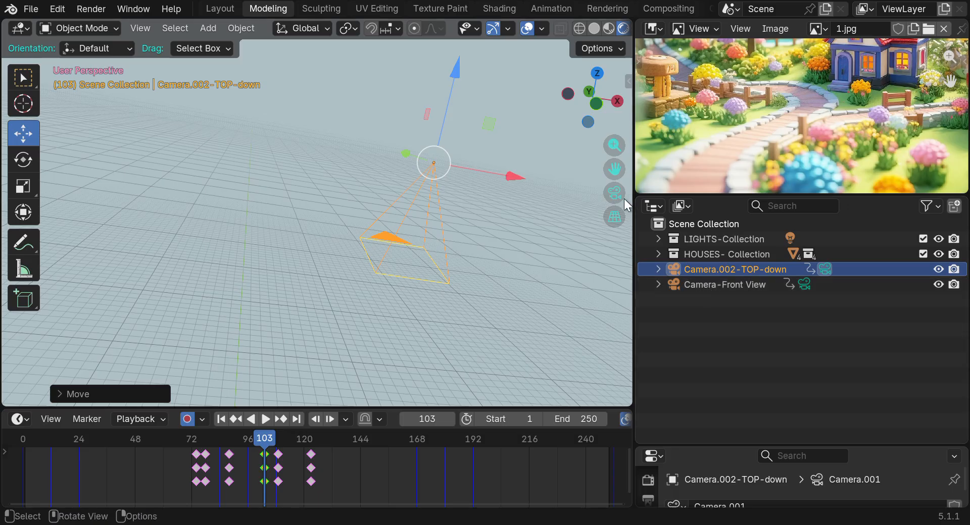
left_click_drag(614, 145, 698, 71)
left_click(710, 286)
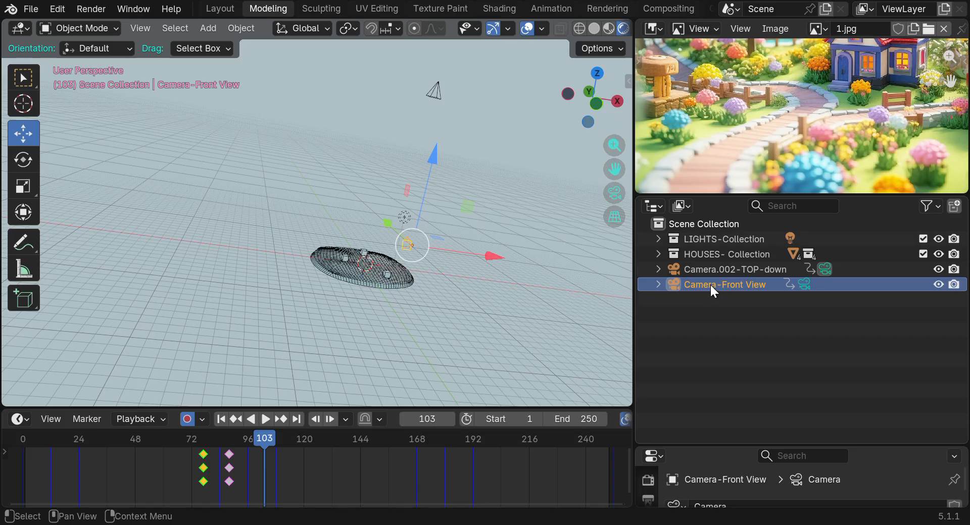
left_click(138, 29)
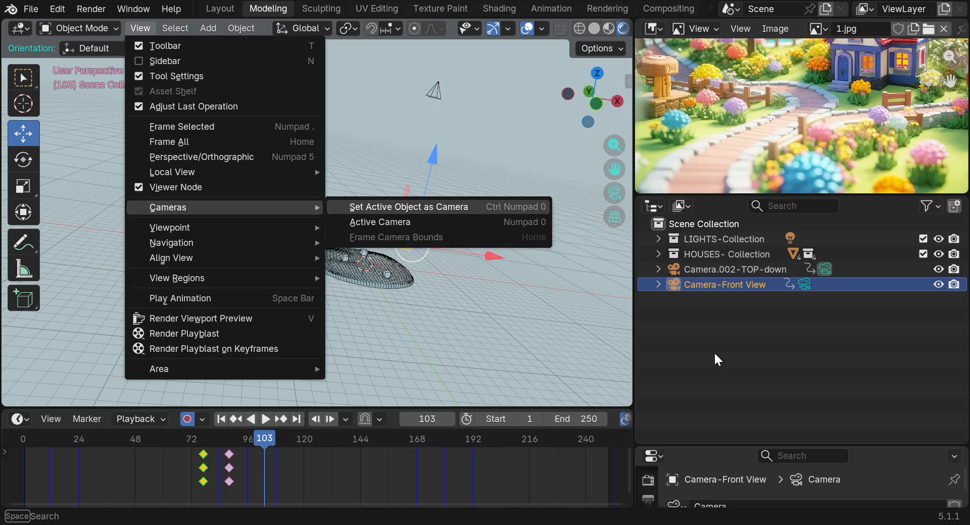
left_click(716, 391)
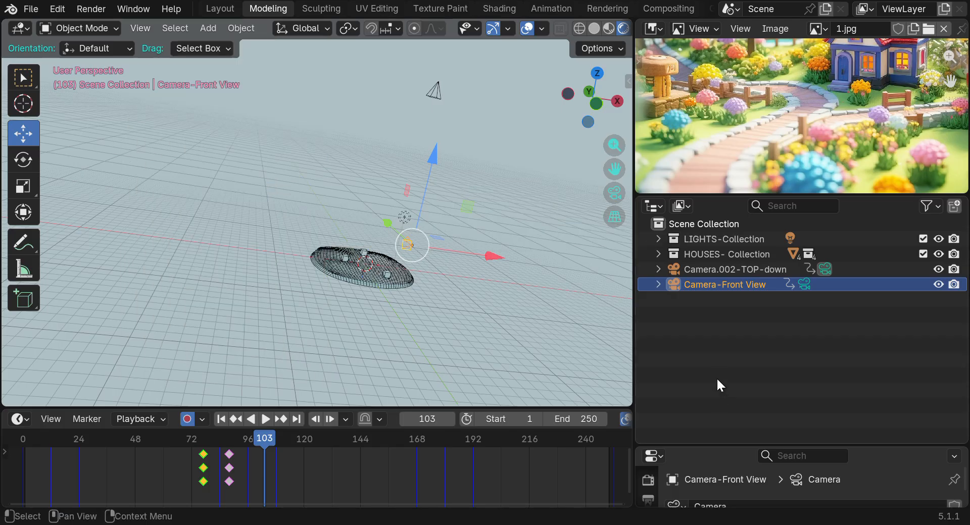
Step: Look through the active camera, select Camera.002-TOP-down, and return to the free viewport
left_click(621, 193)
left_click_drag(615, 146, 614, 172)
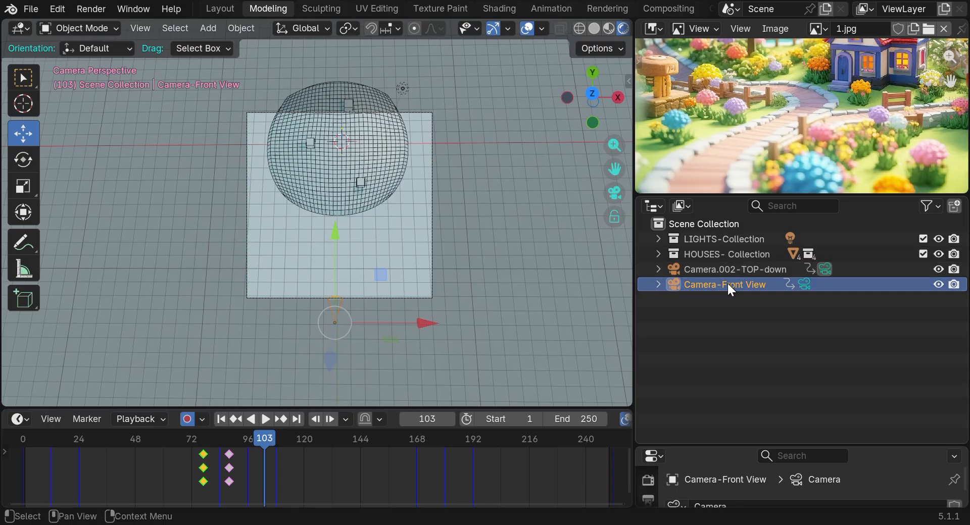
left_click(714, 268)
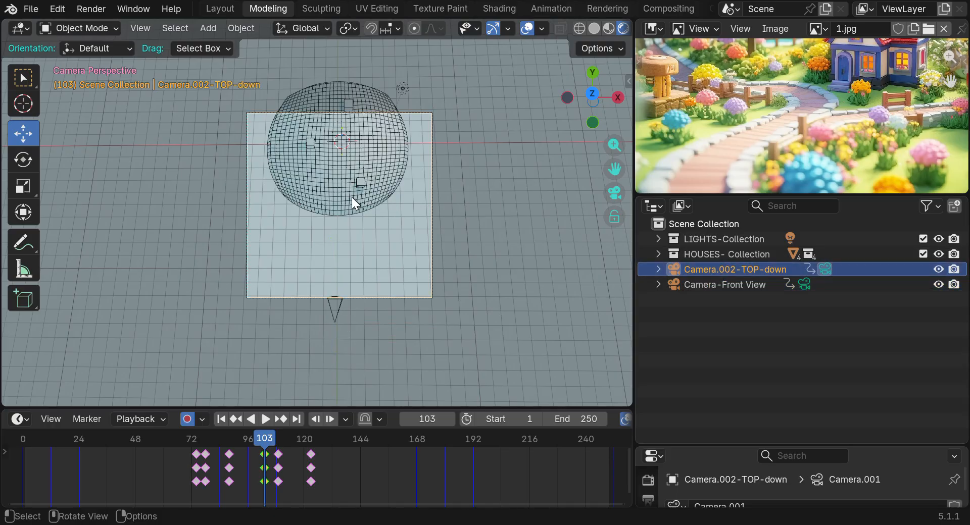
key("ctrl")
left_click(615, 193)
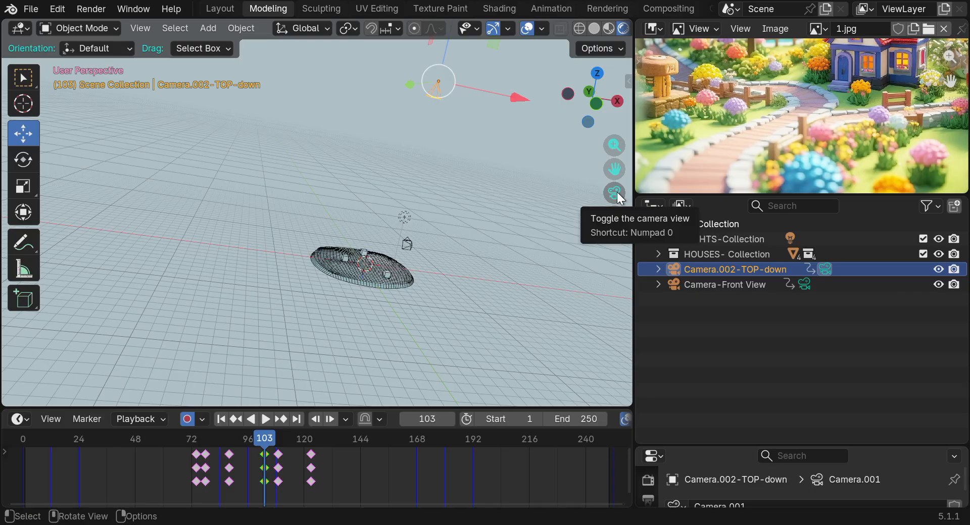
Step: Examine the ground plane, its houses and both cameras from the side in the free viewport
left_click_drag(613, 169, 575, 186)
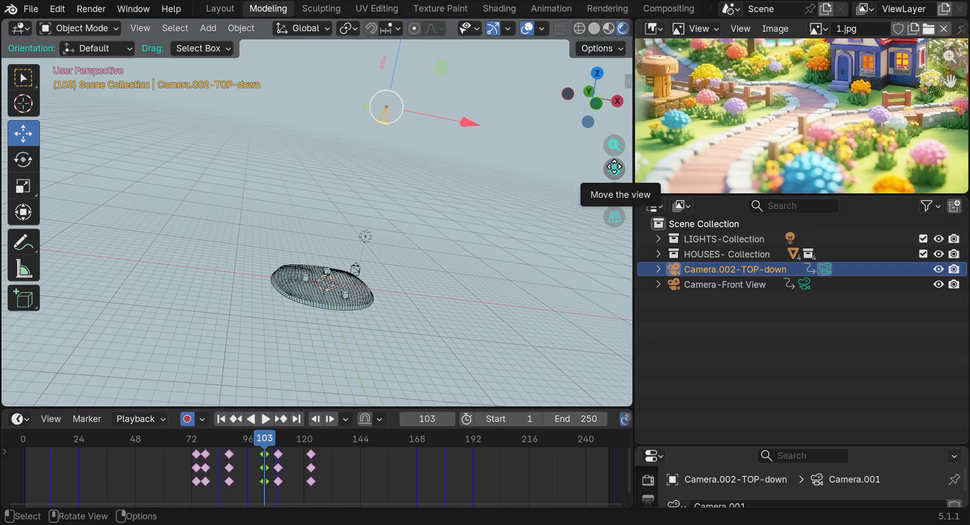
scroll(349, 268, "up", 5)
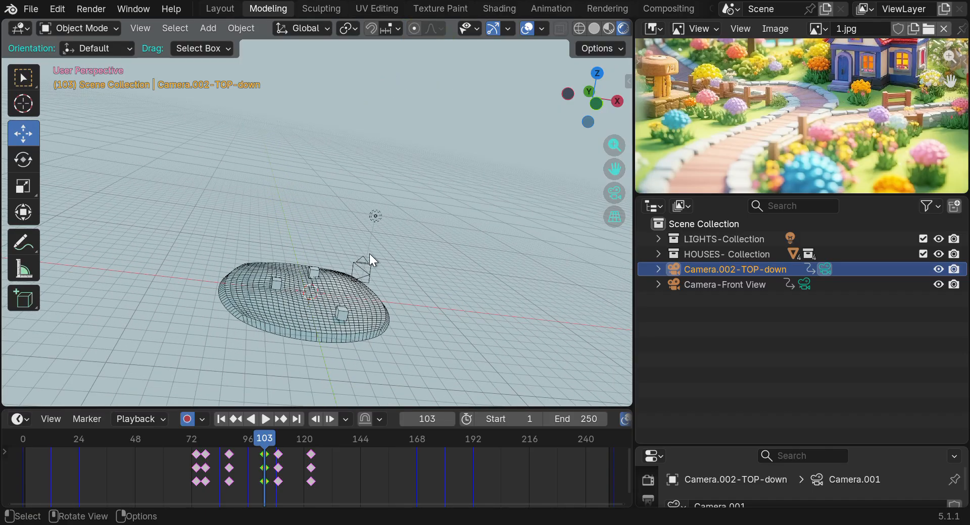
left_click_drag(571, 104, 414, 135)
scroll(414, 134, "down", 3)
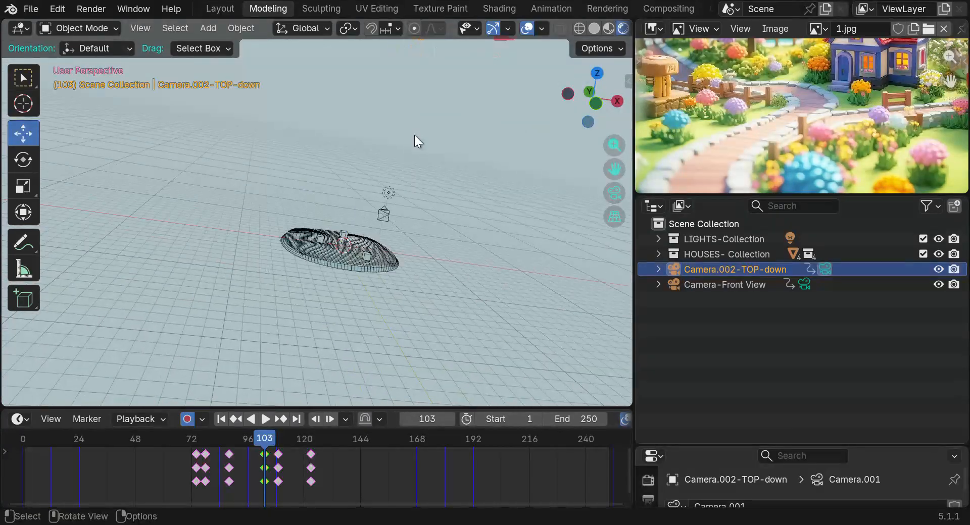
left_click_drag(611, 168, 572, 230)
left_click_drag(599, 110, 682, 92)
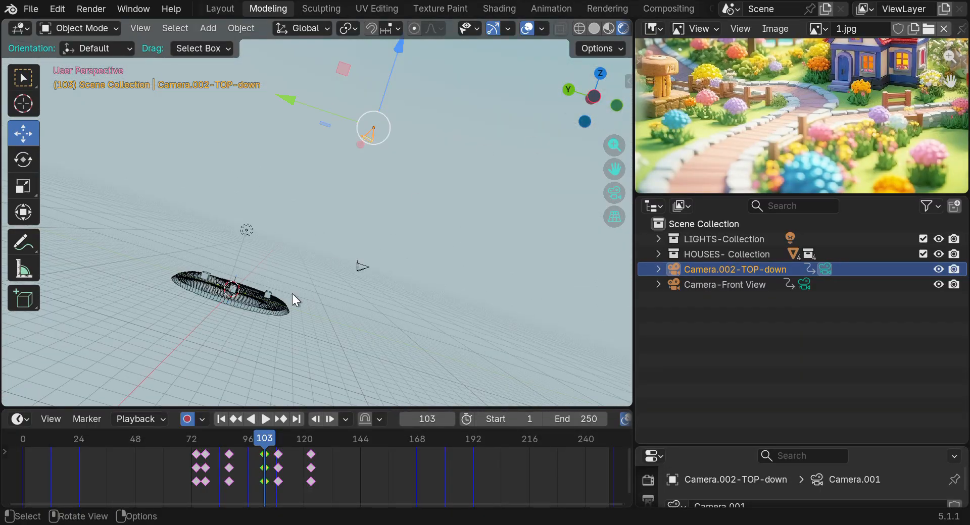
scroll(188, 268, "up", 6)
scroll(189, 268, "down", 5)
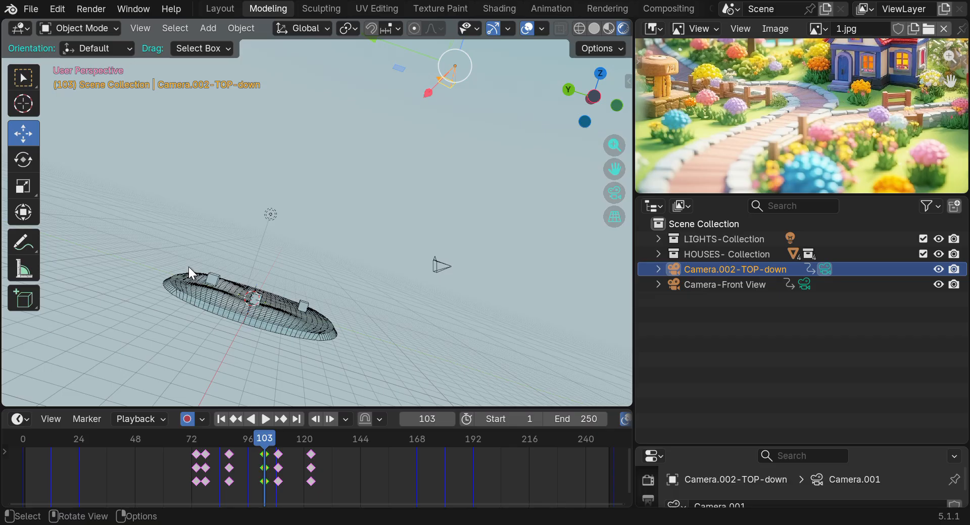
Step: Review the viewport's camera commands without applying any, and select Camera-Front View in the scene
left_click(139, 28)
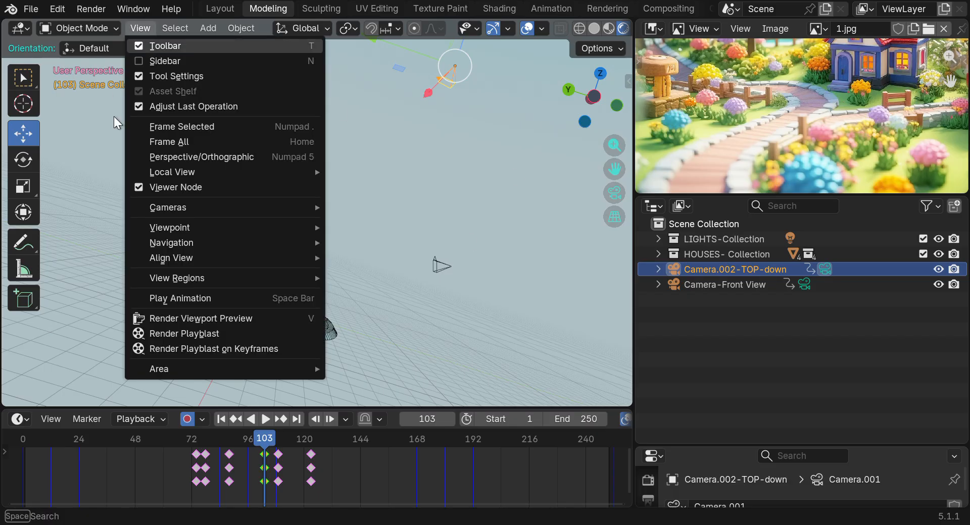
mouse_move(188, 206)
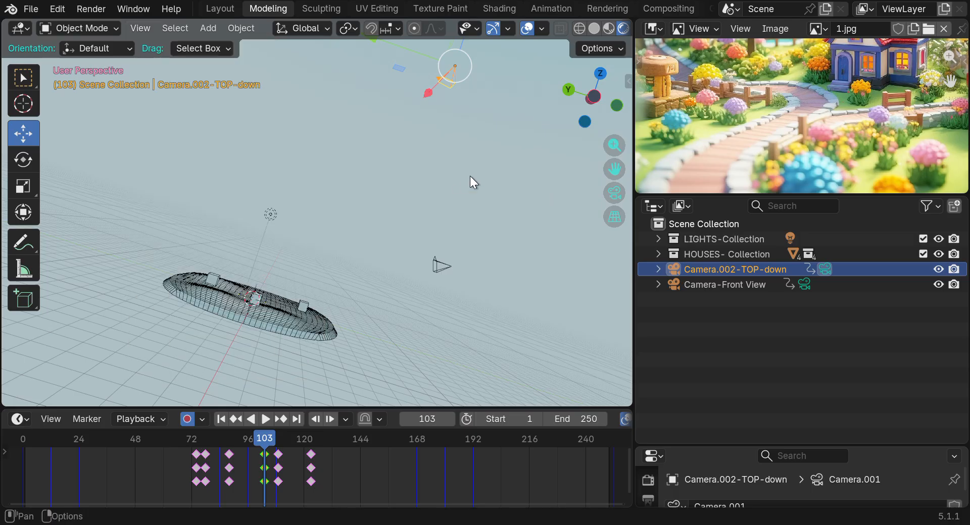
left_click(442, 265)
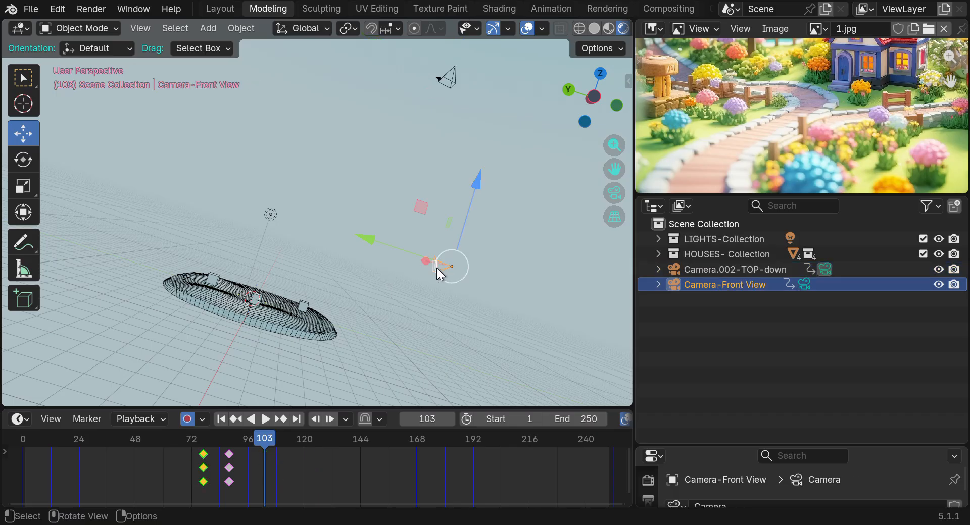
Step: Look through the active camera, enlarge the framed view, and select Camera.002-TOP-down by its frame
left_click(615, 193)
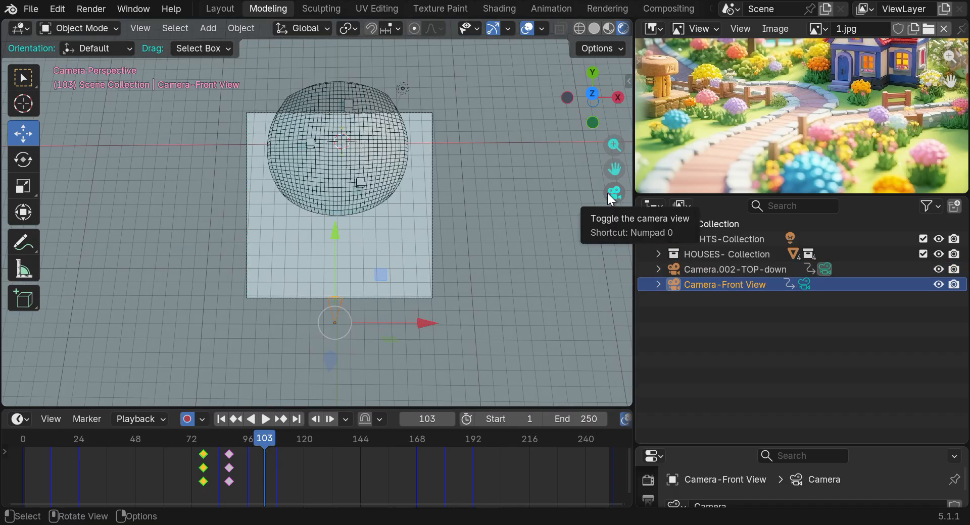
scroll(435, 256, "up", 3)
left_click_drag(614, 169, 681, 229)
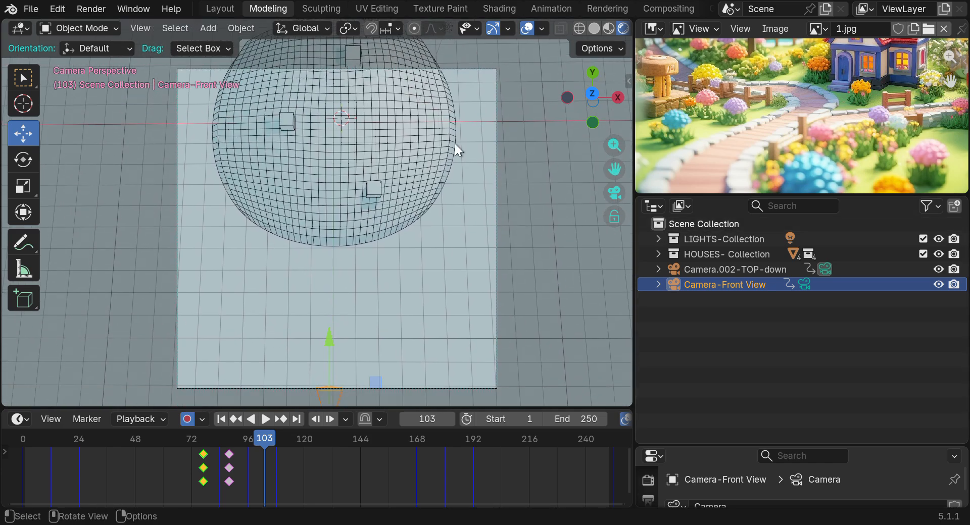
left_click(494, 180)
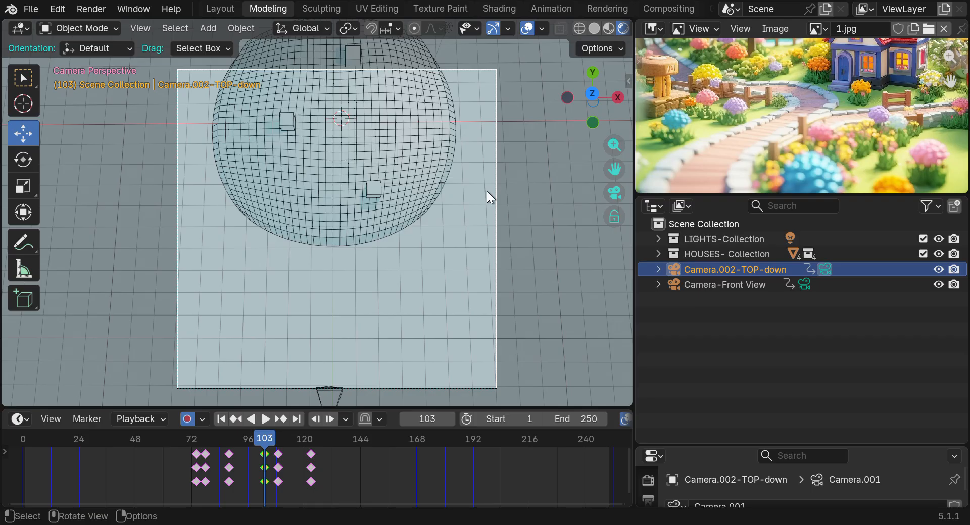
Step: Move Camera.002-TOP-down at frame 143 so that the house sits near the centre of its view
left_click(357, 455)
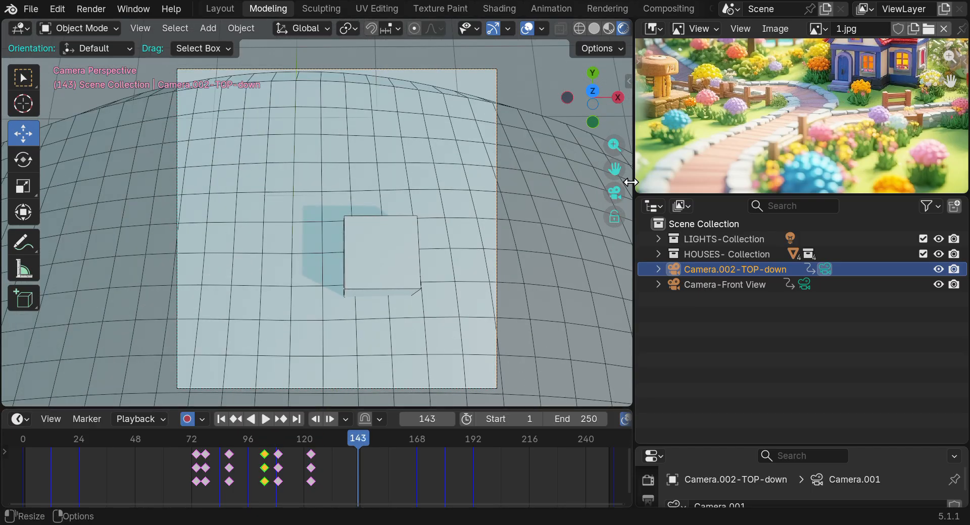
left_click(614, 217)
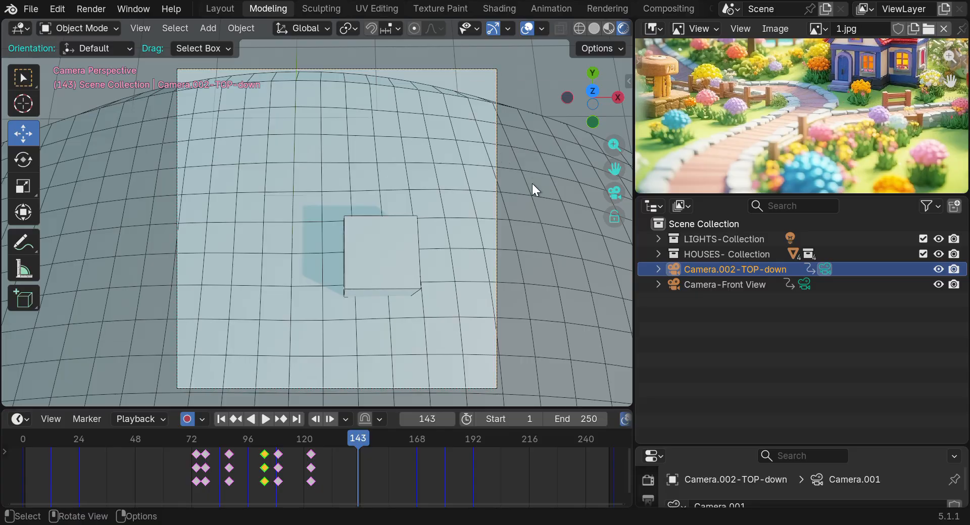
key("g")
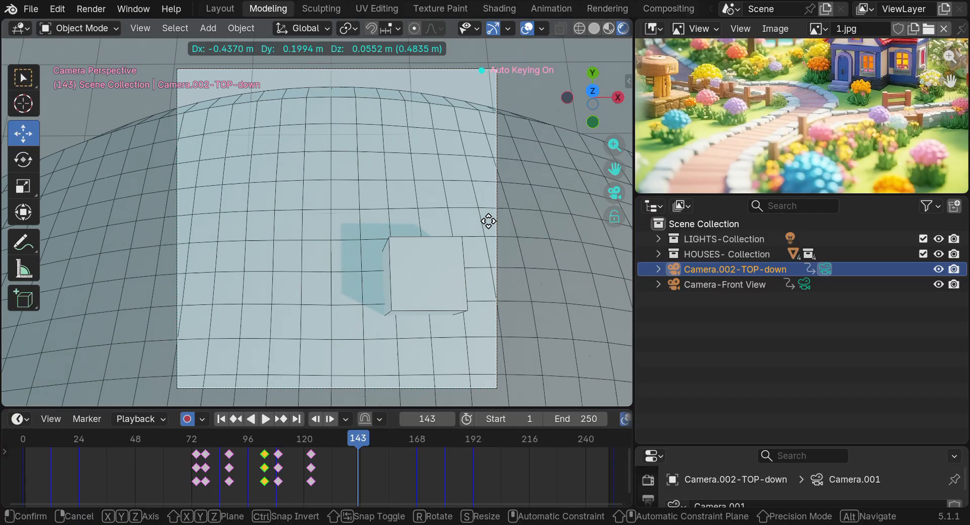
left_click(540, 243)
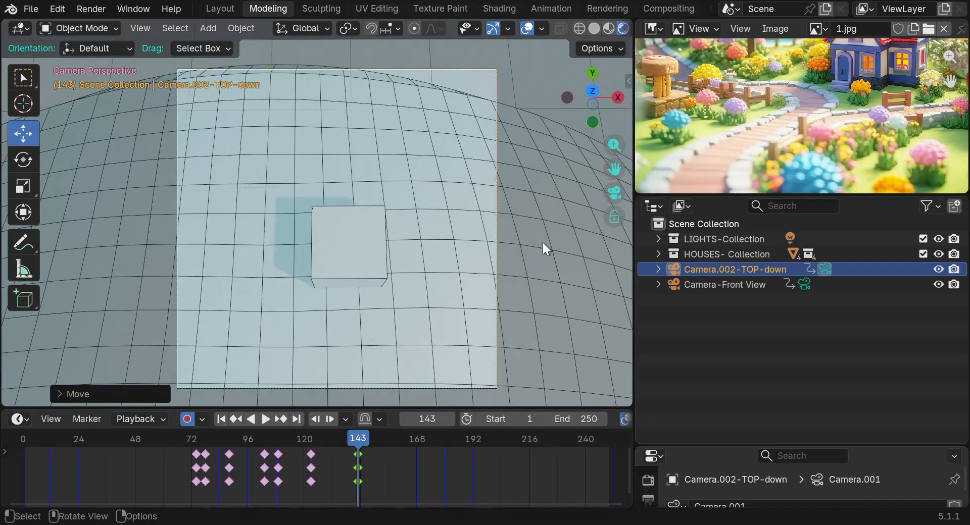
Step: Lock the camera to the view and tilt Camera.002-TOP-down slightly towards the front of the house at frame 143
left_click_drag(607, 102, 570, 185)
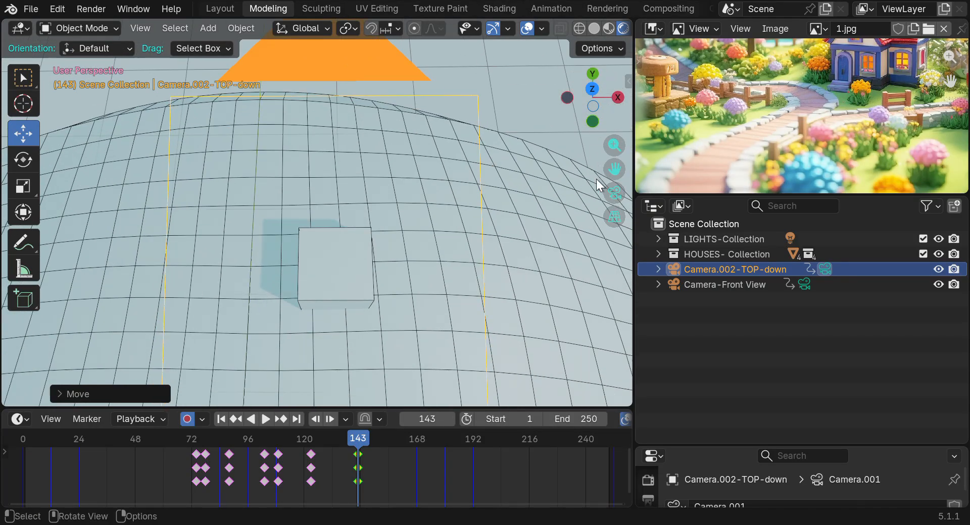
left_click(617, 198)
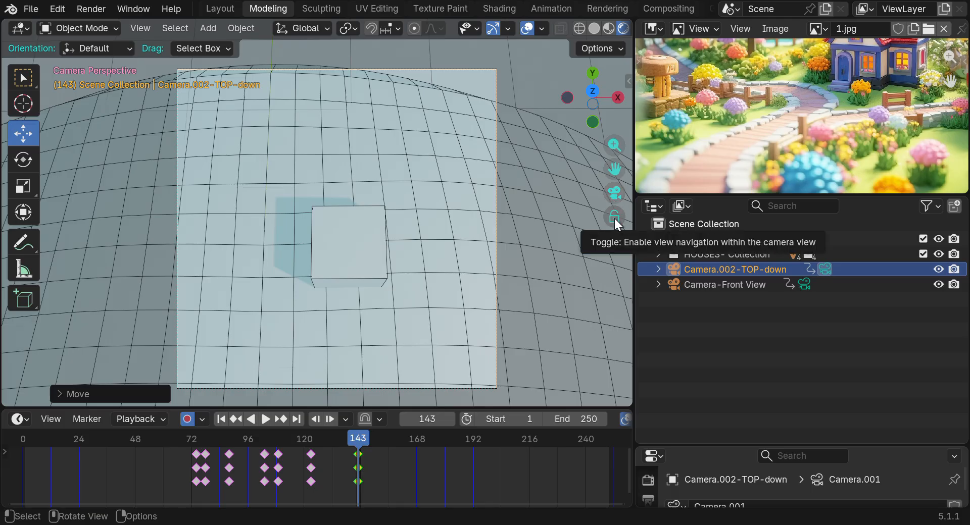
left_click_drag(604, 108, 604, 89)
left_click_drag(613, 169, 613, 88)
Step: Pull Camera.002-TOP-down back from the house at frame 168 for a wider shot of the ground plane
left_click_drag(371, 440, 417, 453)
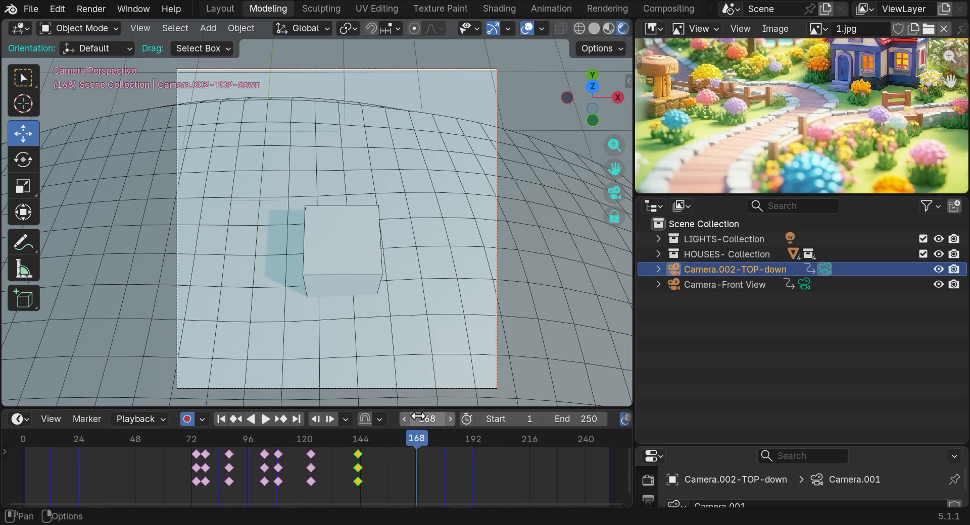
scroll(447, 275, "down", 4)
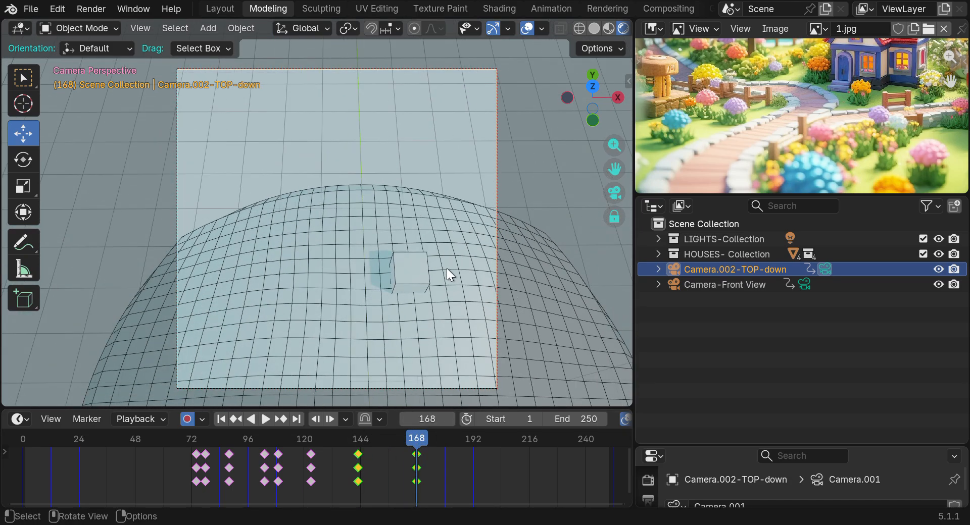
left_click(559, 184)
Step: Return to the free viewport and shift Camera.002-TOP-down slightly in the positive X direction at frame 168
left_click(614, 194)
scroll(580, 165, "down", 3)
left_click_drag(593, 103, 595, 80)
left_click_drag(614, 169, 423, 125)
left_click(362, 182)
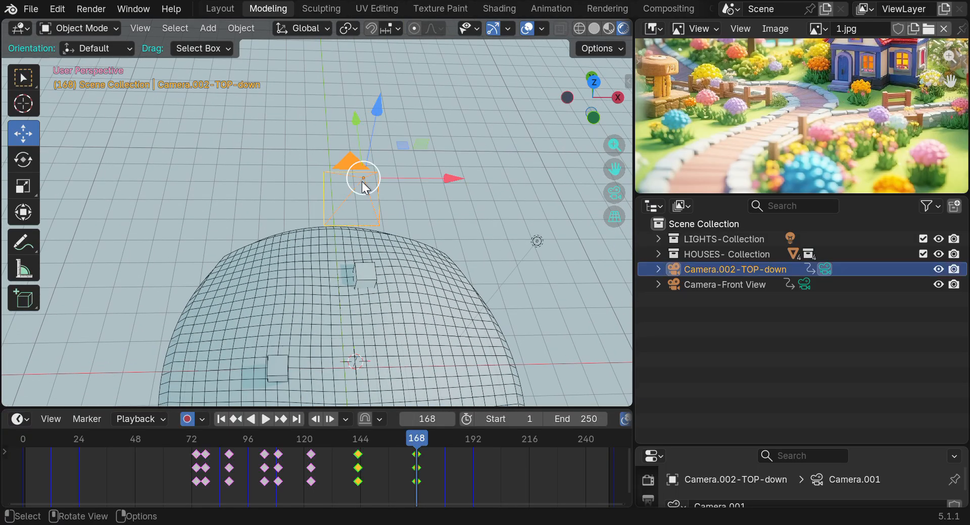
mouse_move(447, 180)
left_mouse_down()
mouse_move(299, 132)
mouse_move(465, 180)
left_mouse_up()
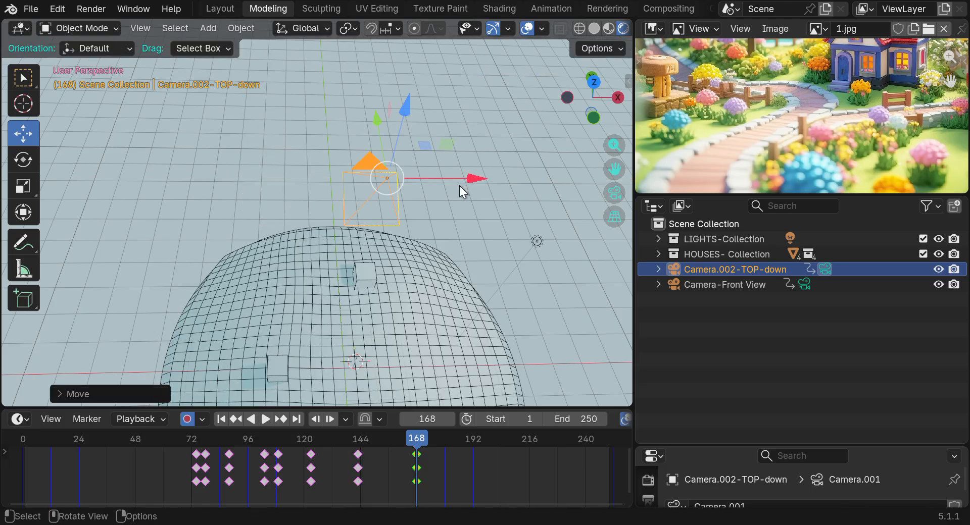
Step: Move Camera.002-TOP-down in the negative X direction at frame 191, and turn off auto keying
left_click_drag(424, 437, 470, 444)
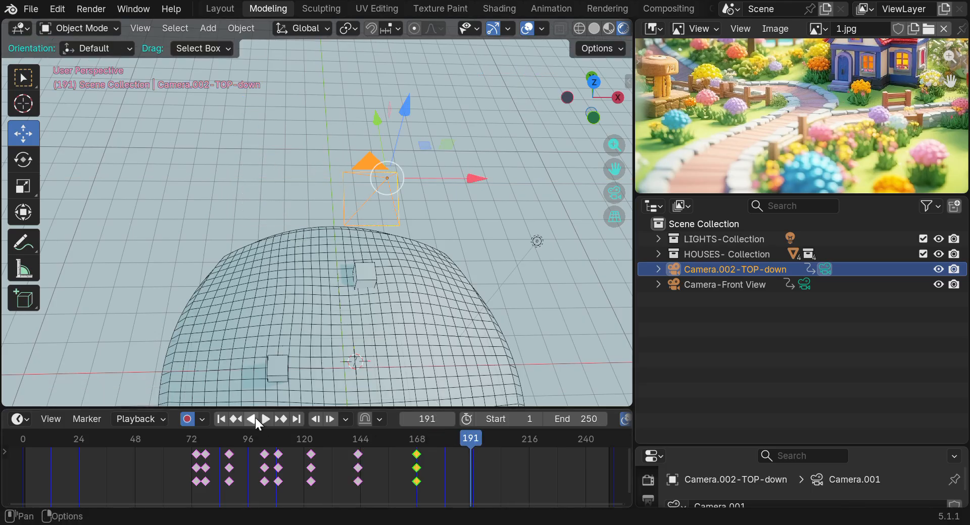
left_click_drag(488, 175, 323, 163)
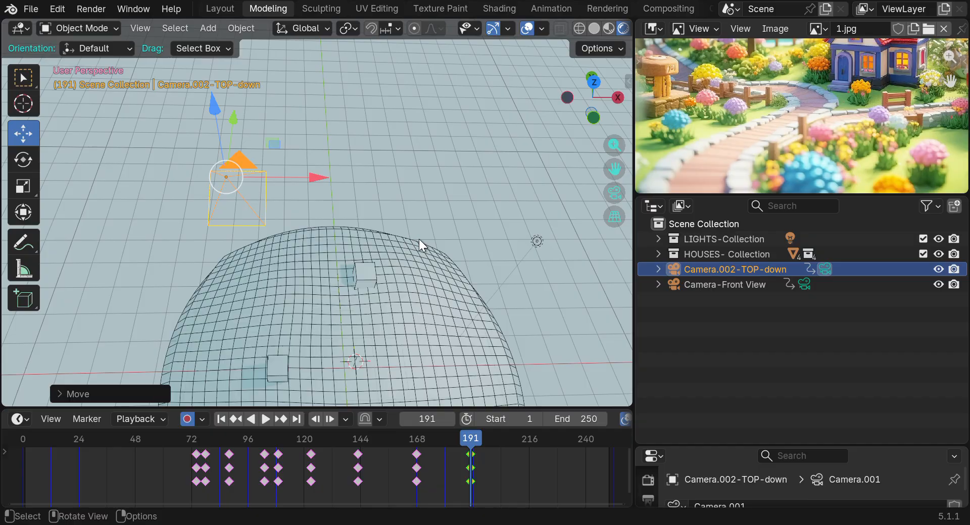
left_click(187, 419)
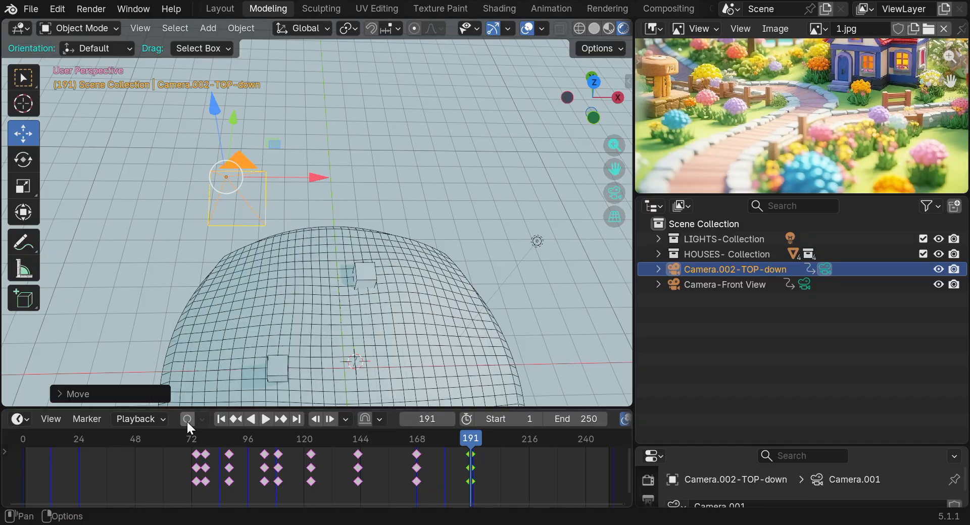
Step: Set the playback range to start at frame 72 and end at frame 192
left_click_drag(611, 164, 554, 71)
left_click_drag(473, 443, 192, 404)
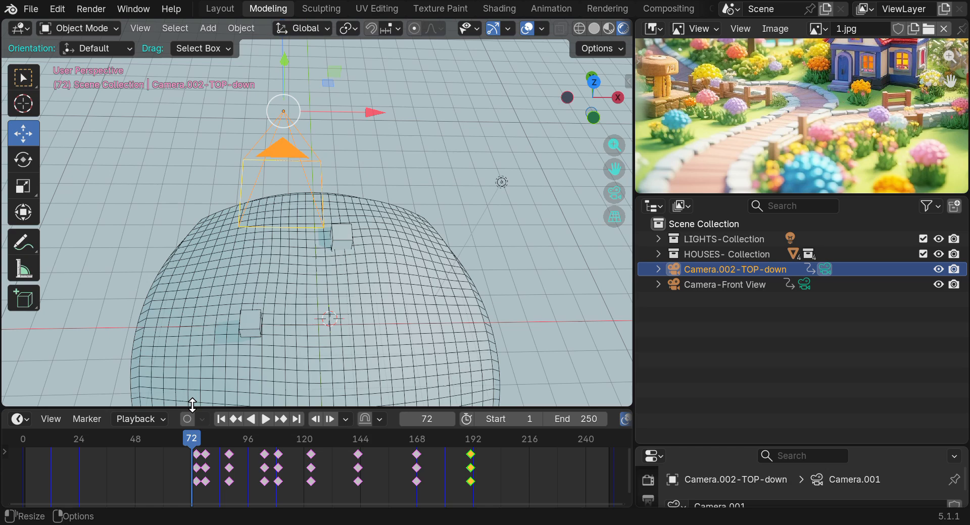
left_click(506, 420)
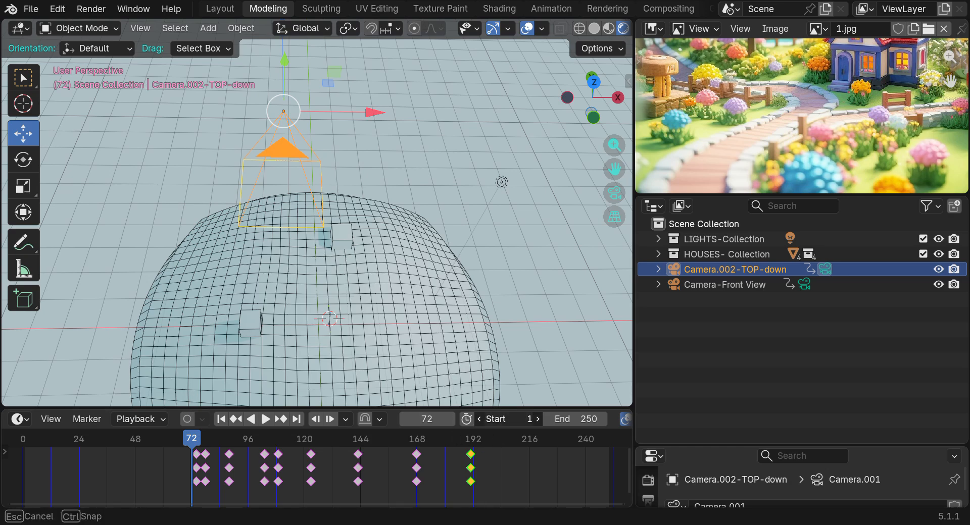
type("72")
key("Return")
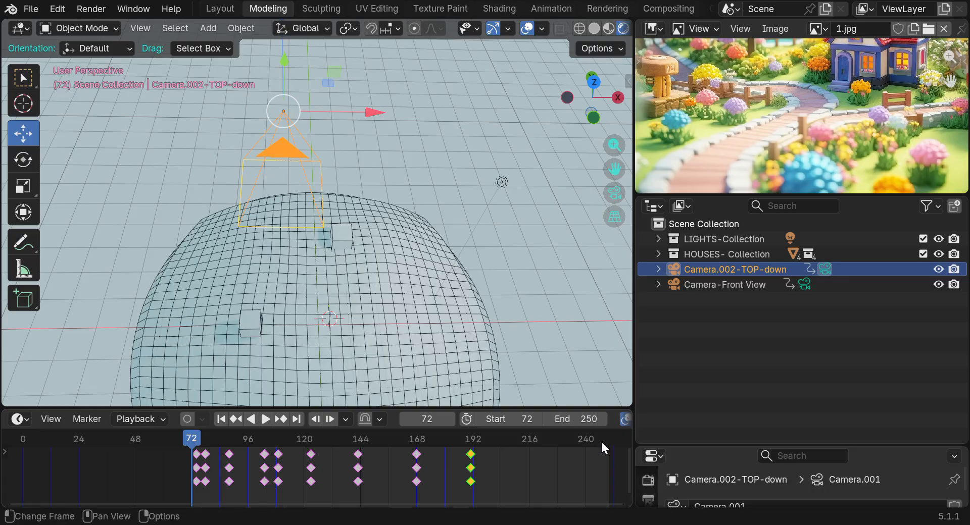
left_click(473, 440)
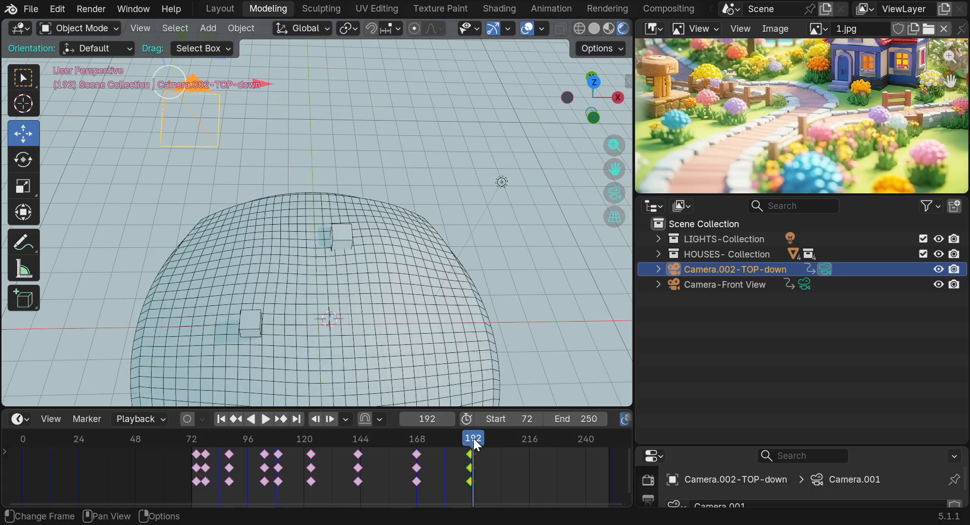
key("ctrl+End")
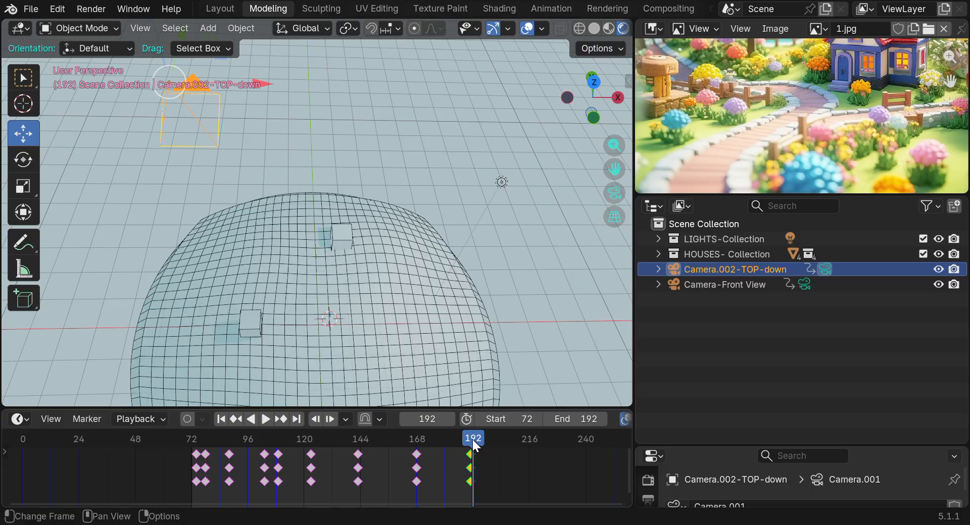
mouse_move(576, 419)
left_mouse_down()
mouse_move(561, 418)
mouse_move(586, 424)
left_mouse_up()
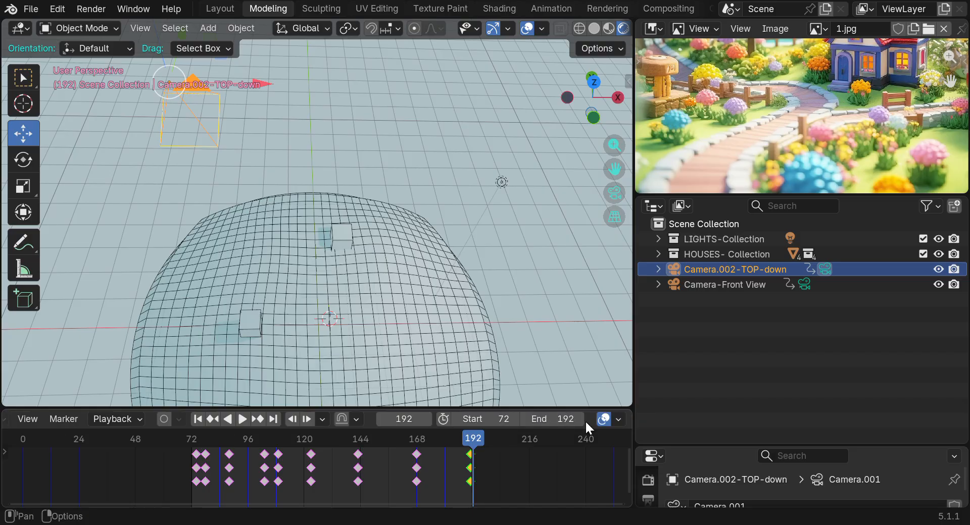
left_click(17, 419)
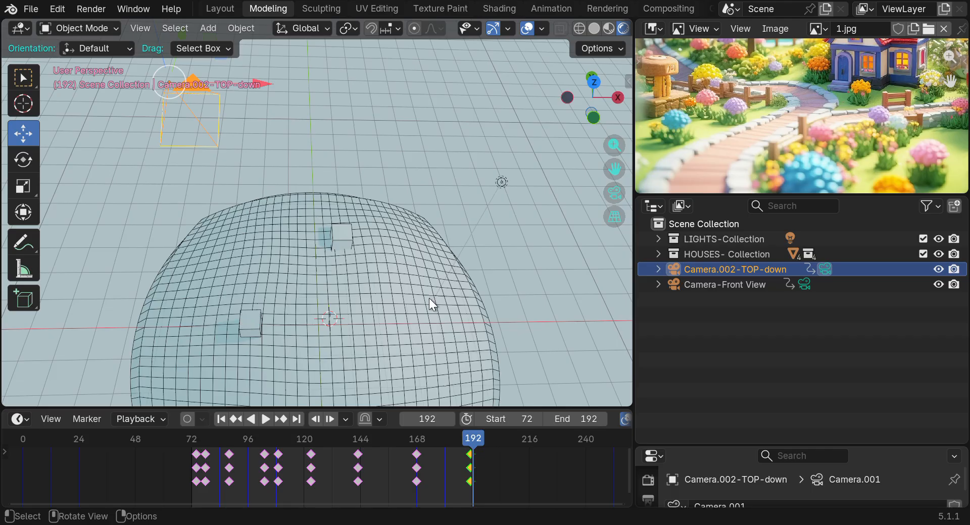
Step: Play the animation in the free viewport and through Camera.002-TOP-down, and stop playback
key("space")
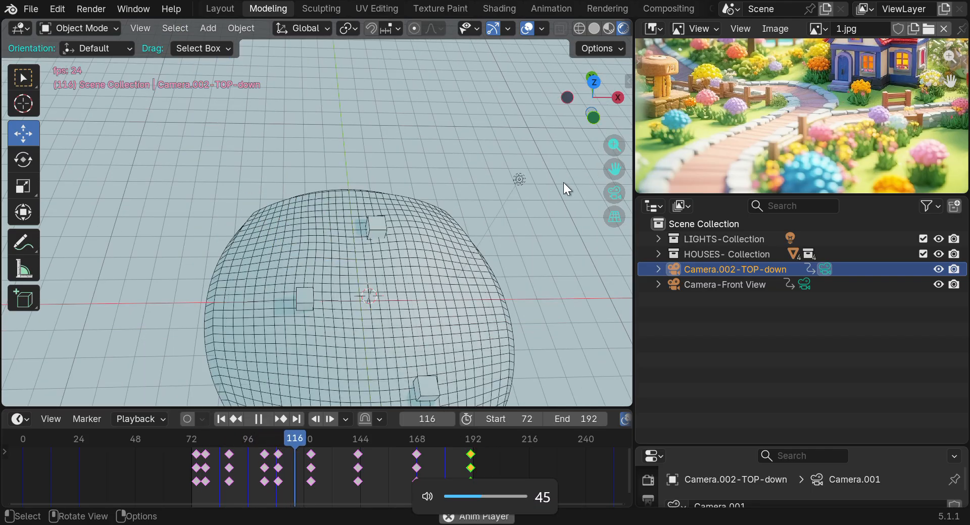
left_click(614, 193)
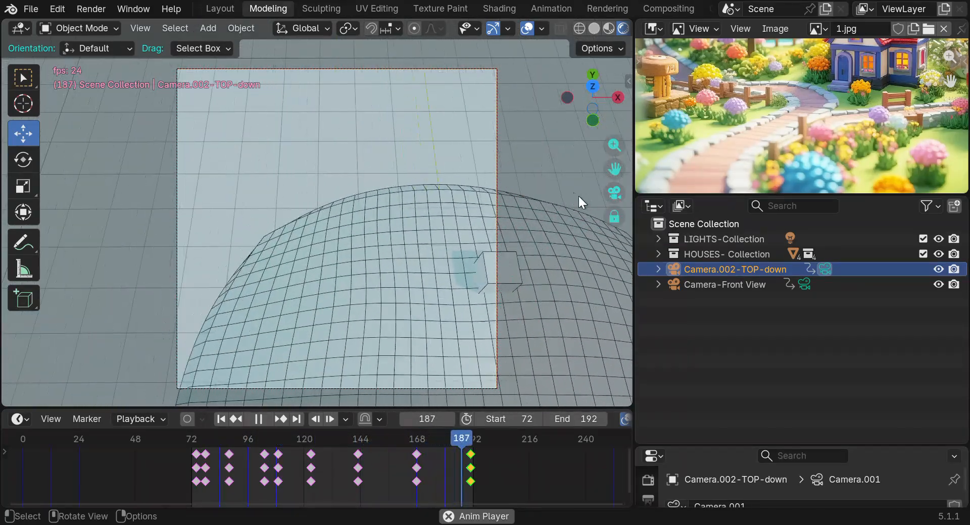
left_click(554, 165)
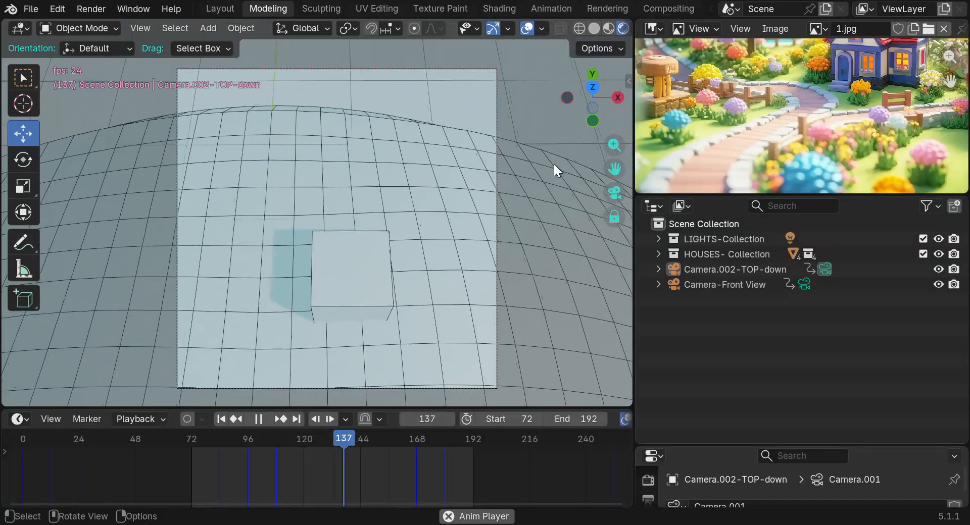
left_click(553, 164)
key("space")
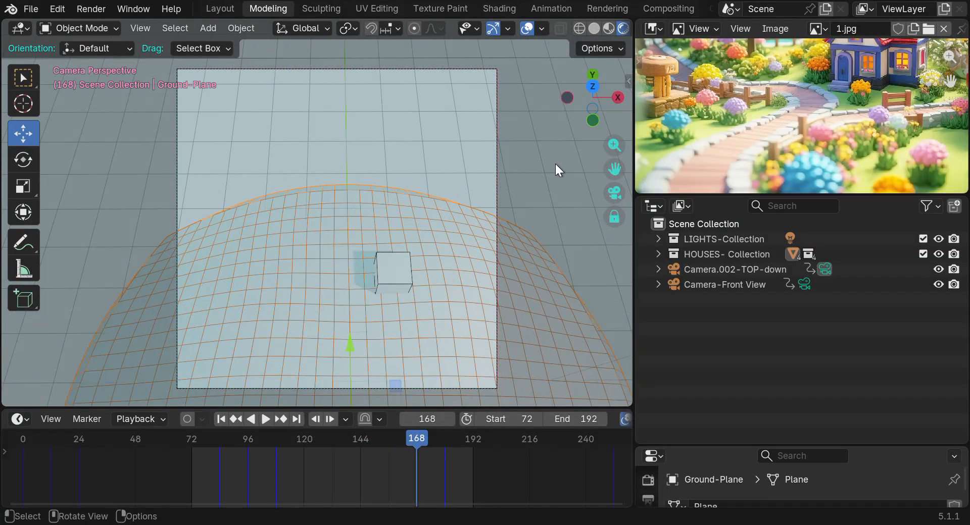
Step: Select Camera-Front View and make it the active scene camera at frame 130
left_click(707, 284)
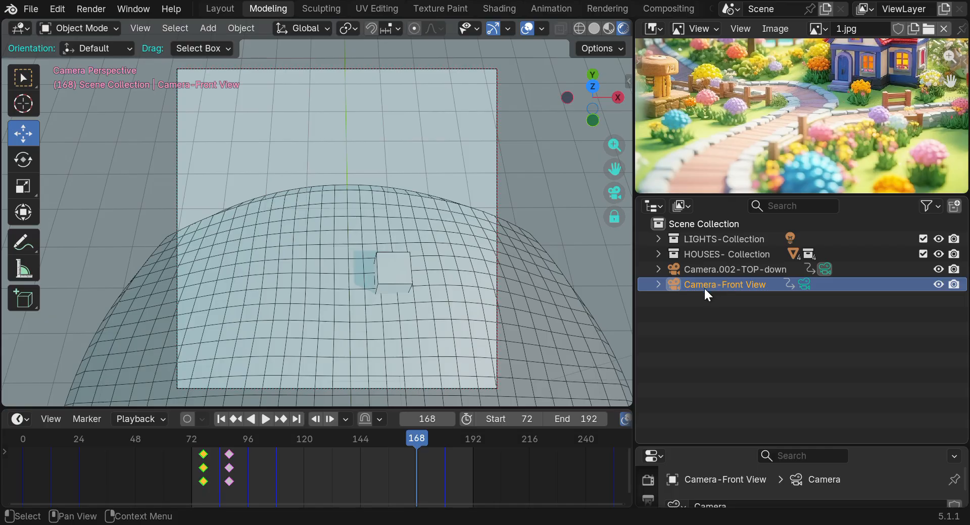
left_click_drag(434, 445, 327, 437)
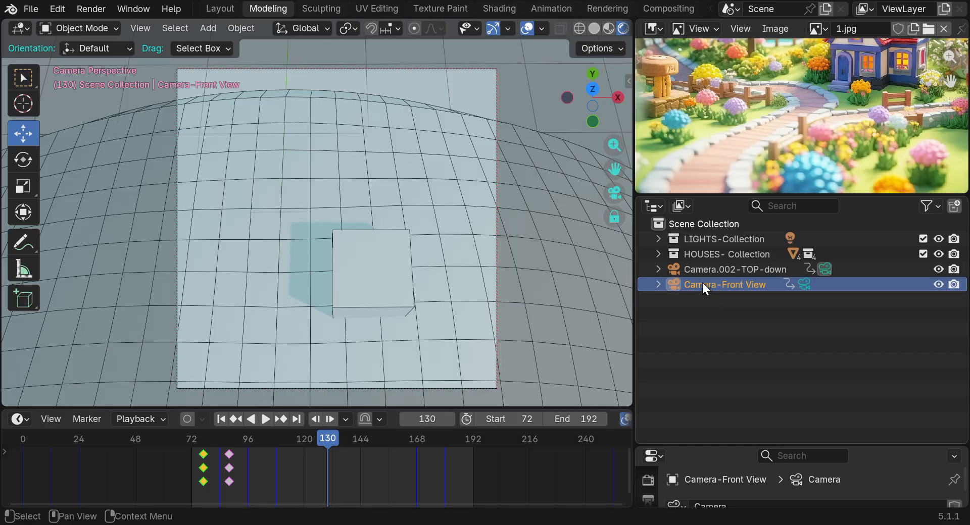
key("ctrl+KP_0")
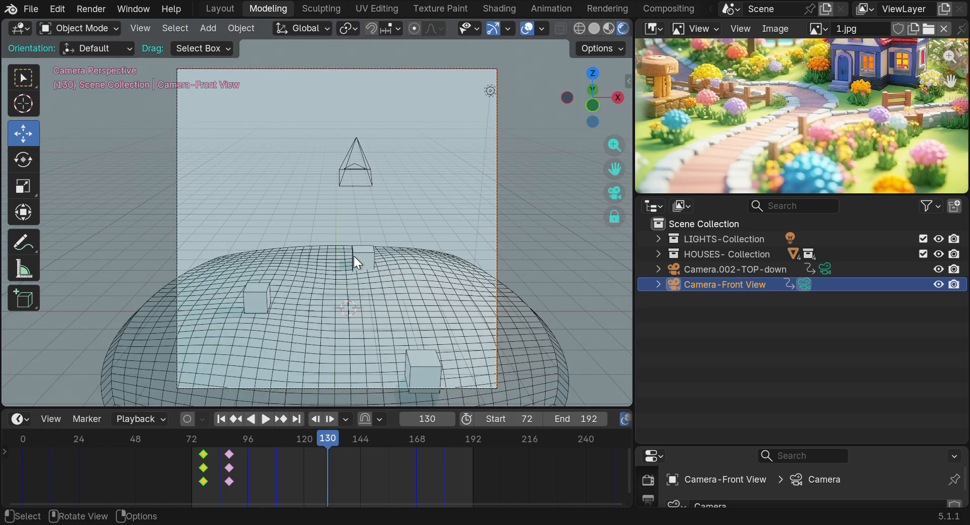
Step: Play a few frames through Camera-Front View and review the command for setting the active object as camera
key("space")
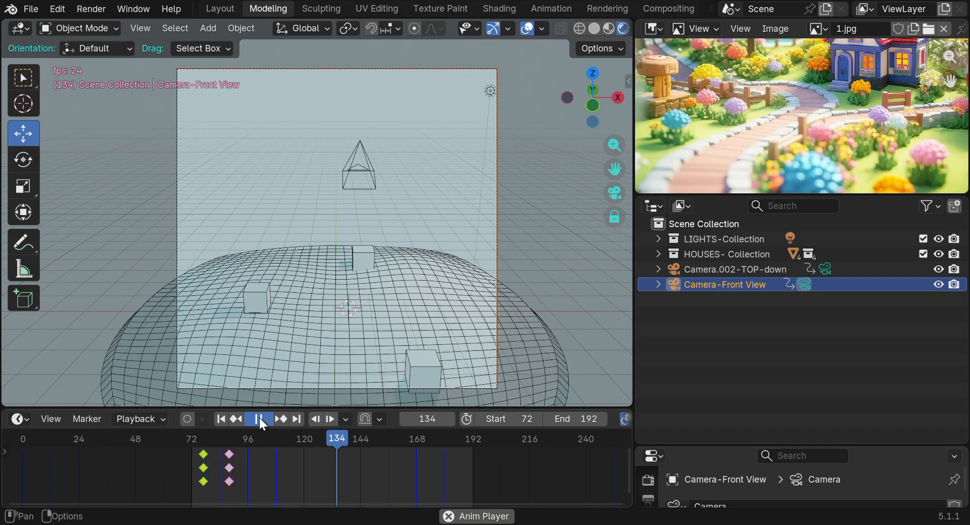
key("space")
left_click(141, 28)
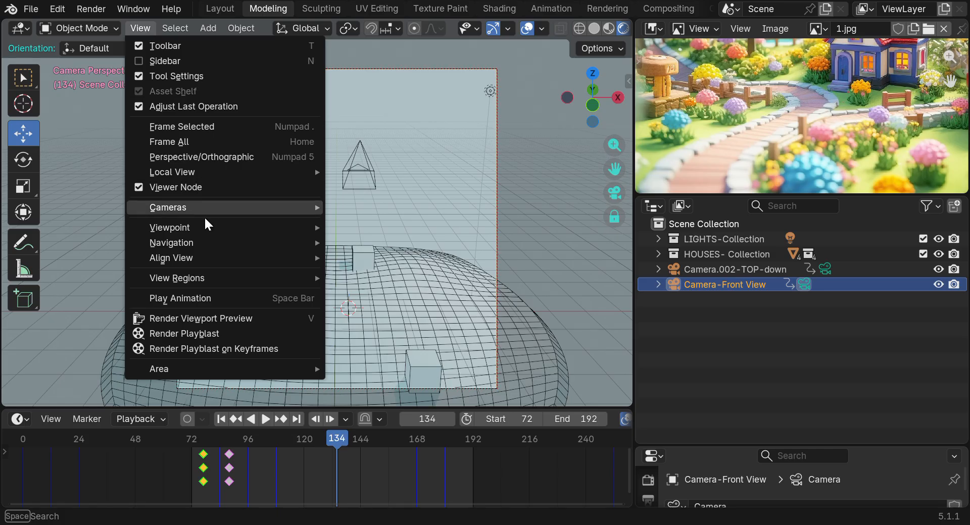
mouse_move(204, 207)
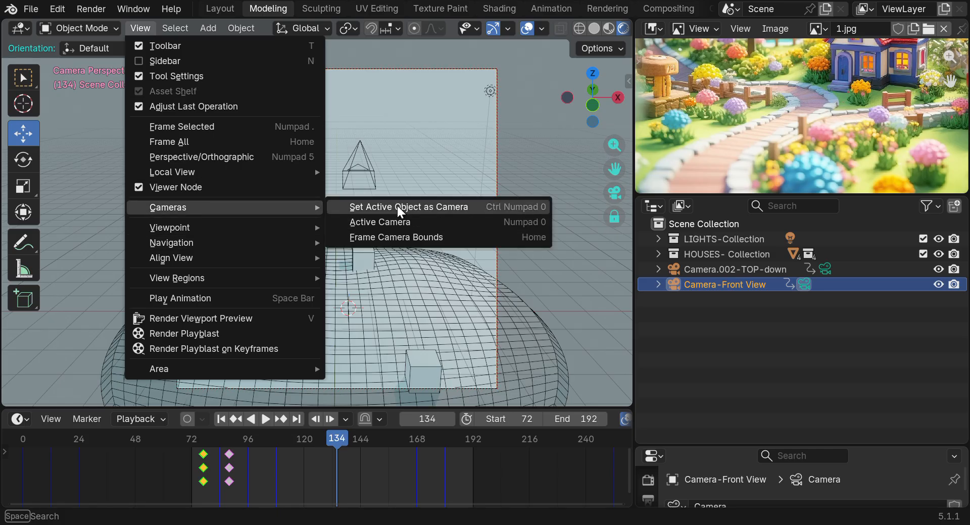